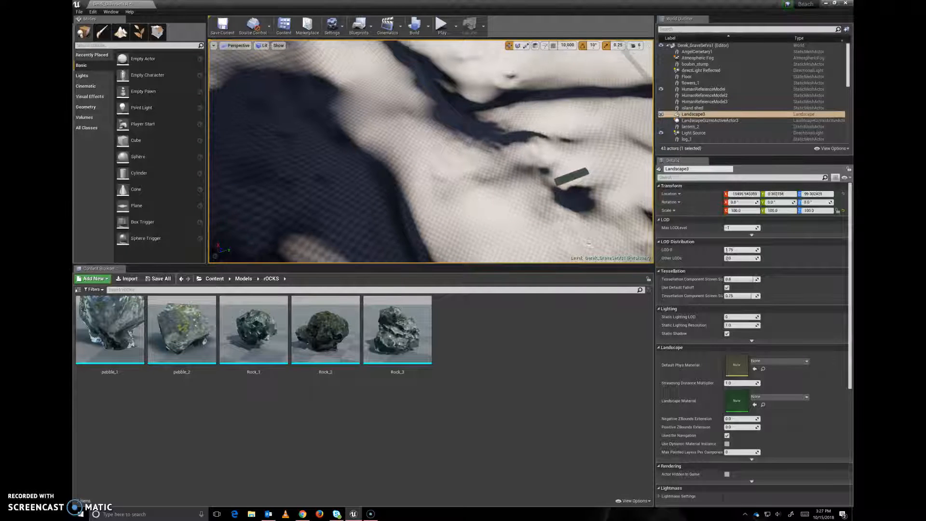
Examine the sculpted landscape from several angles, from close range out to the whole terrain
alt+drag(431, 151, 635, 78)
alt+drag(449, 116, 568, 156)
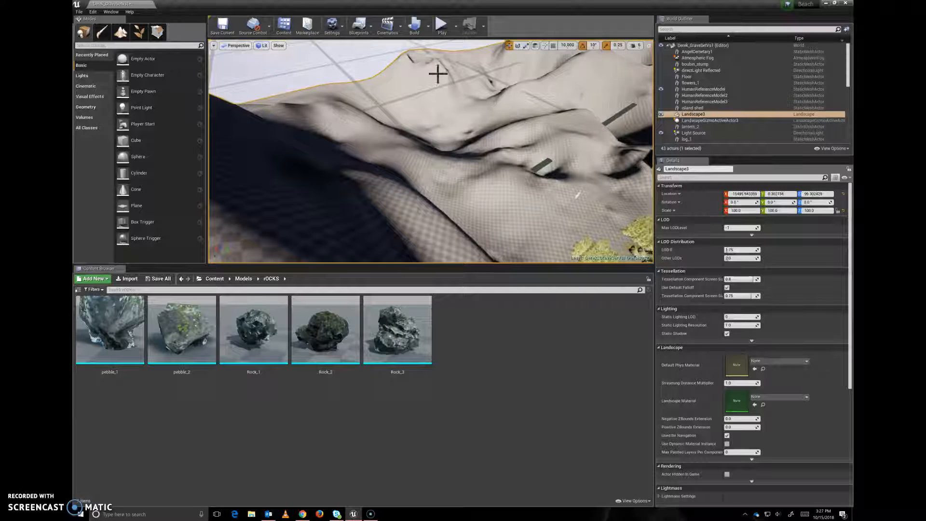
alt+drag(569, 156, 487, 160)
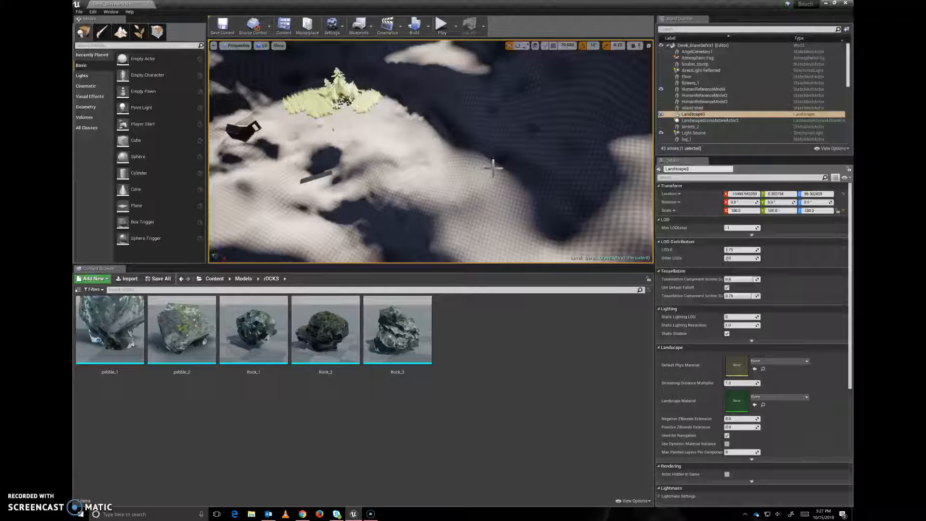
scroll(485, 157, down, 2)
scroll(485, 156, down, 5)
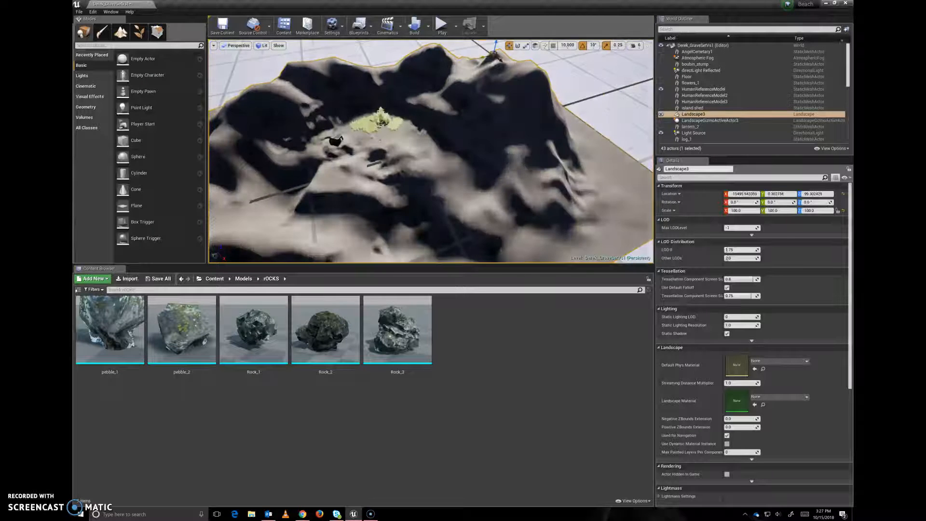
scroll(484, 156, down, 2)
alt+drag(484, 157, 443, 182)
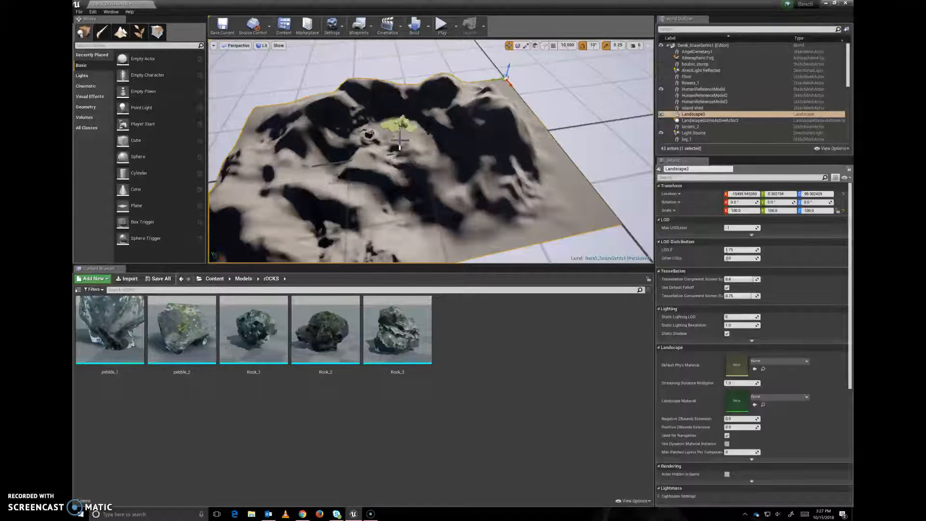
alt+drag(404, 127, 393, 147)
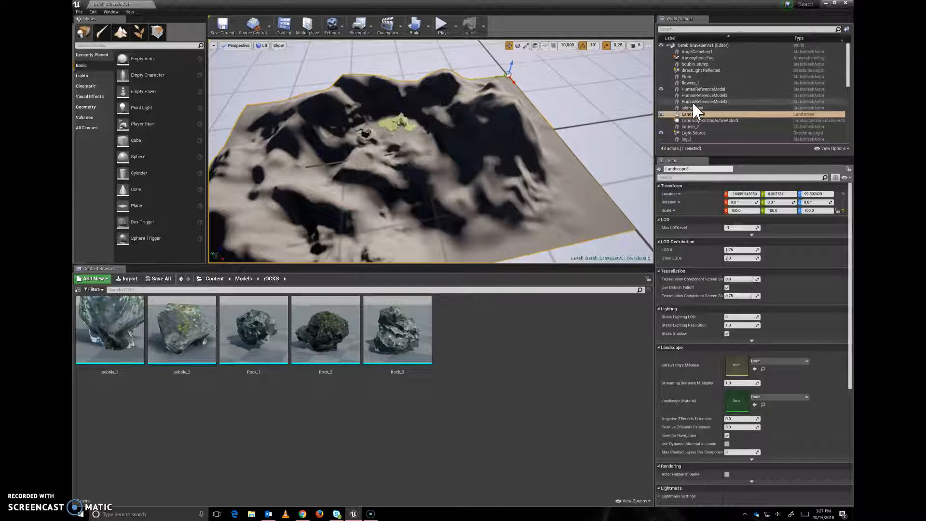
Focus the view on the HumanReferenceModel actor and inspect its surroundings at human eye level
click(697, 90)
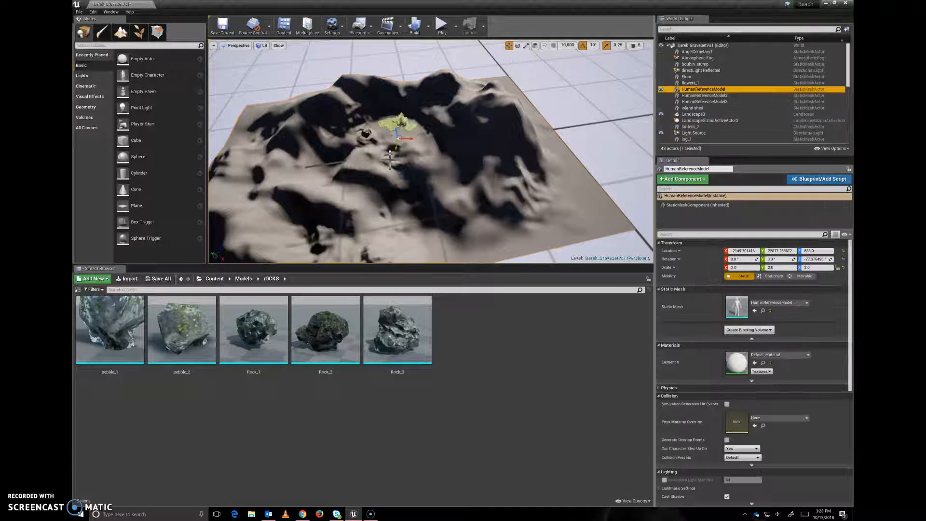
key(f)
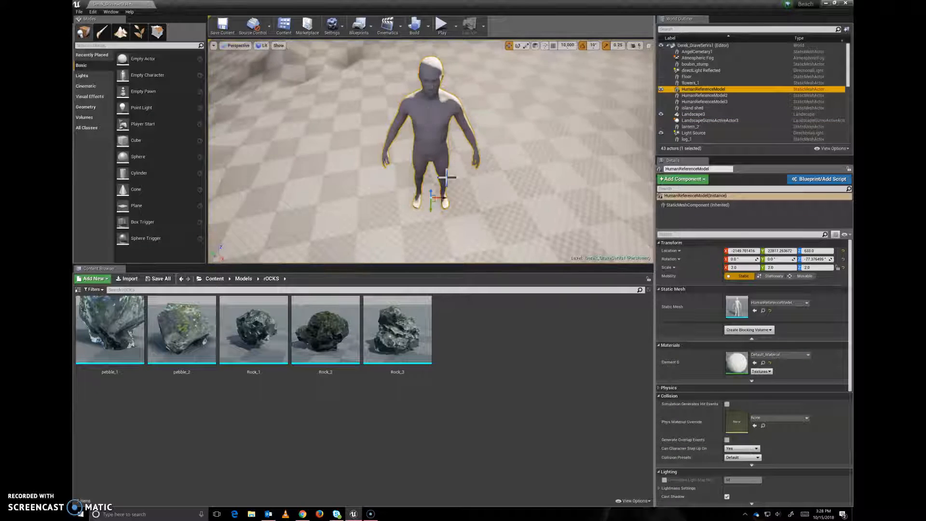
alt+drag(461, 190, 467, 164)
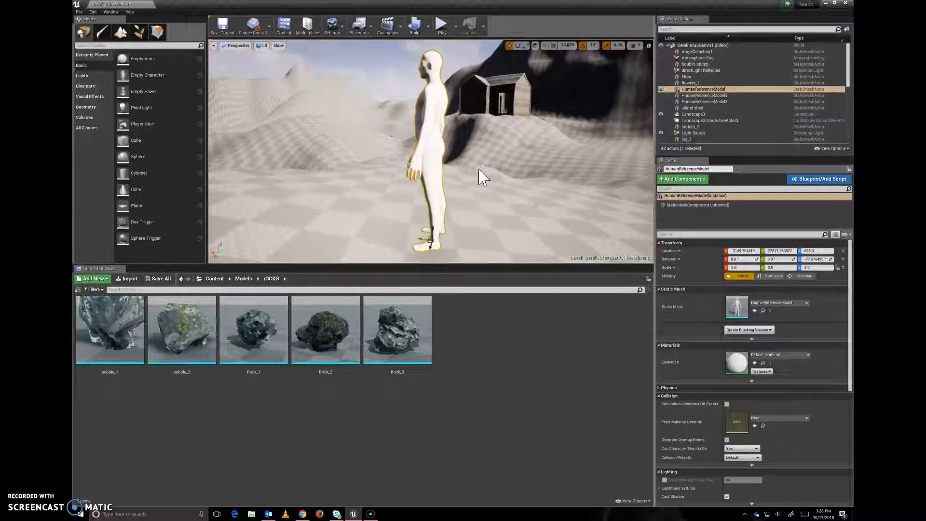
alt+drag(377, 164, 566, 152)
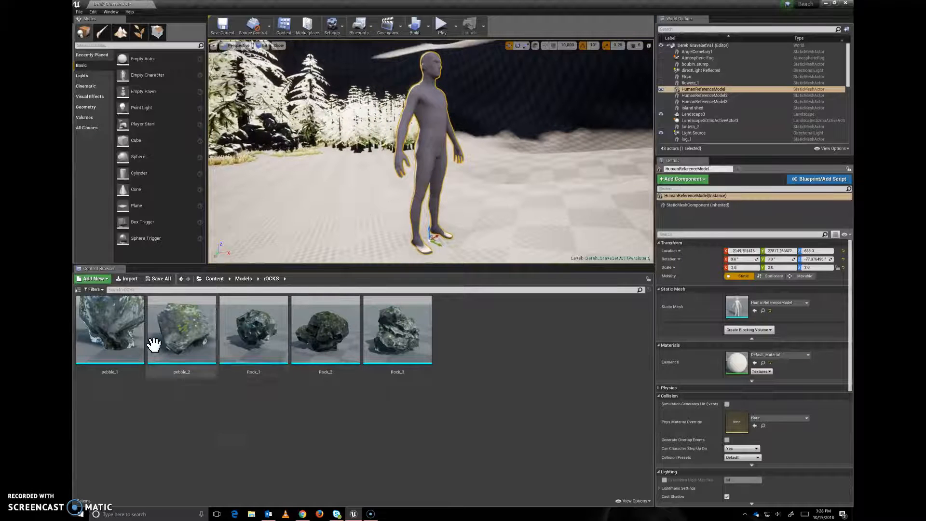
Browse the meshes in the Foliage and Props folders under Models
click(243, 278)
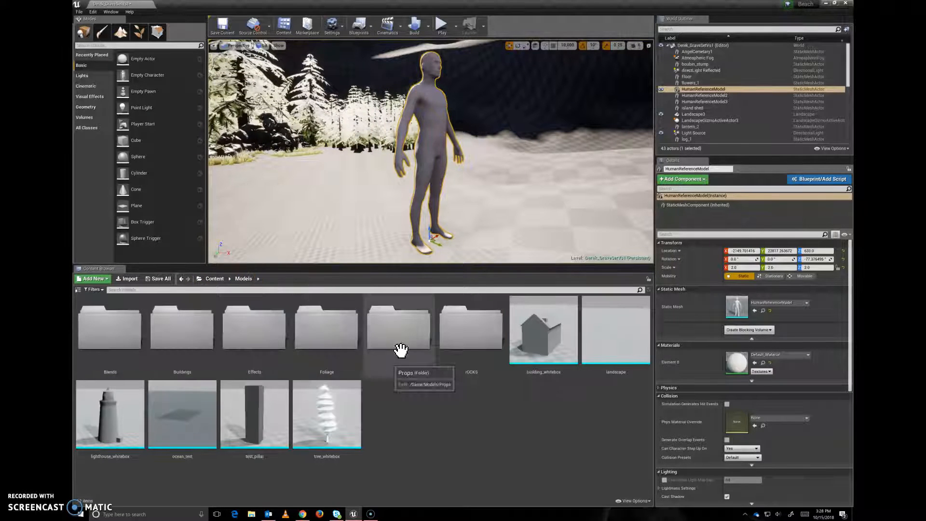
double_click(319, 332)
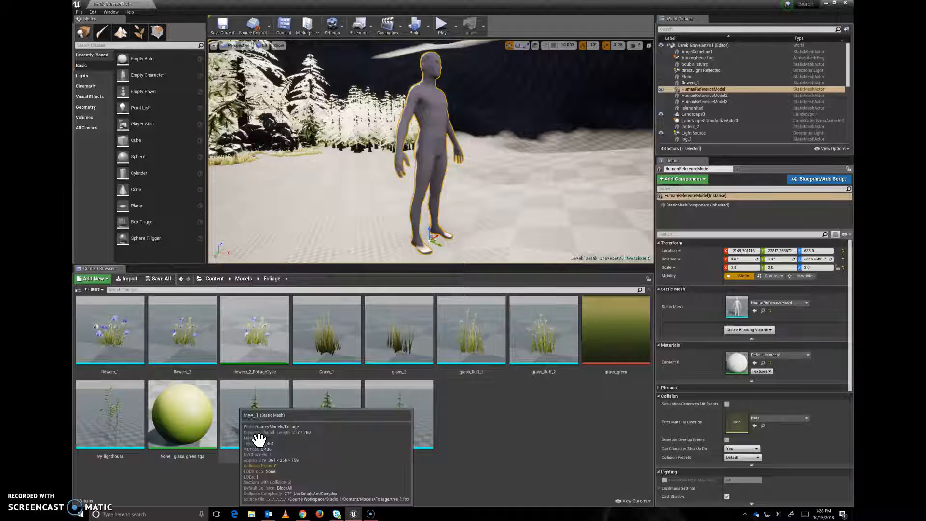
click(237, 280)
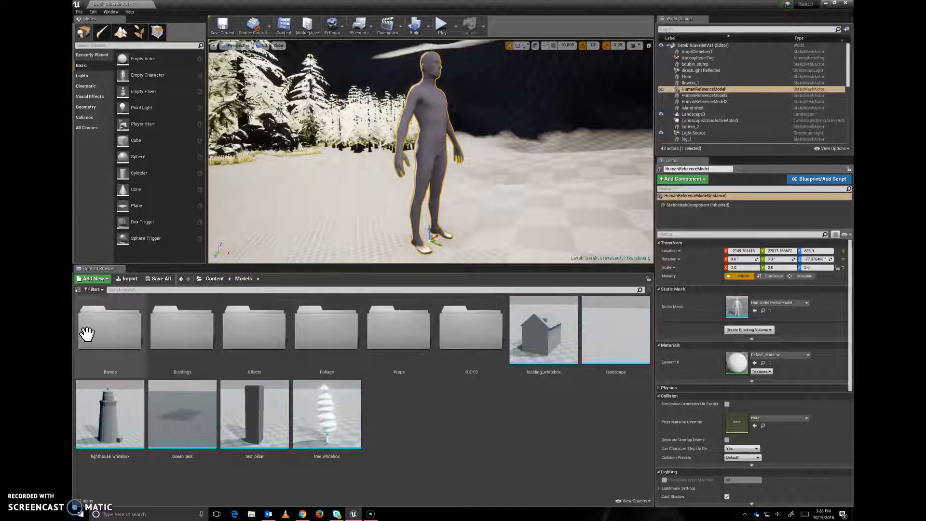
double_click(404, 332)
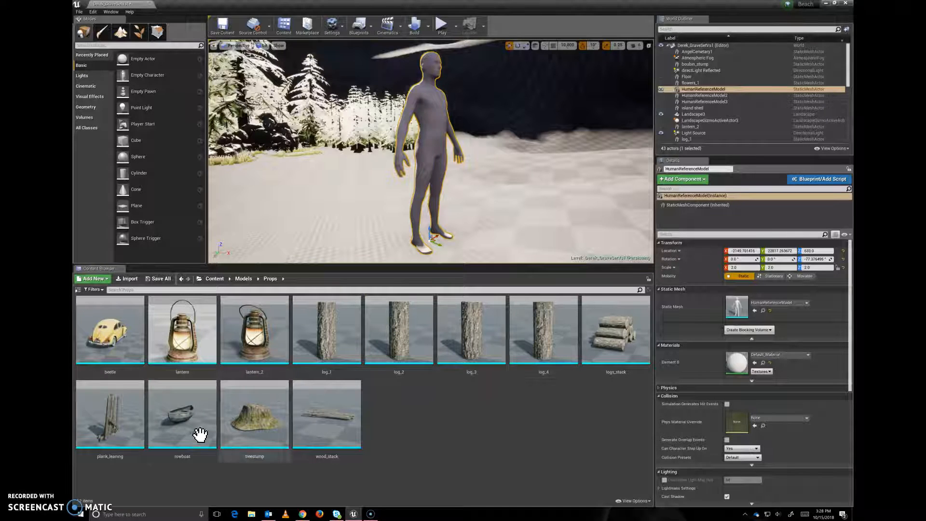
Examine the grove of trees and rocks beyond the human reference model, from close up and at a distance
alt+drag(577, 144, 383, 144)
scroll(562, 144, up, 5)
middle_drag(562, 145, 584, 207)
scroll(544, 139, up, 4)
middle_drag(544, 139, 579, 129)
drag(579, 128, 610, 124)
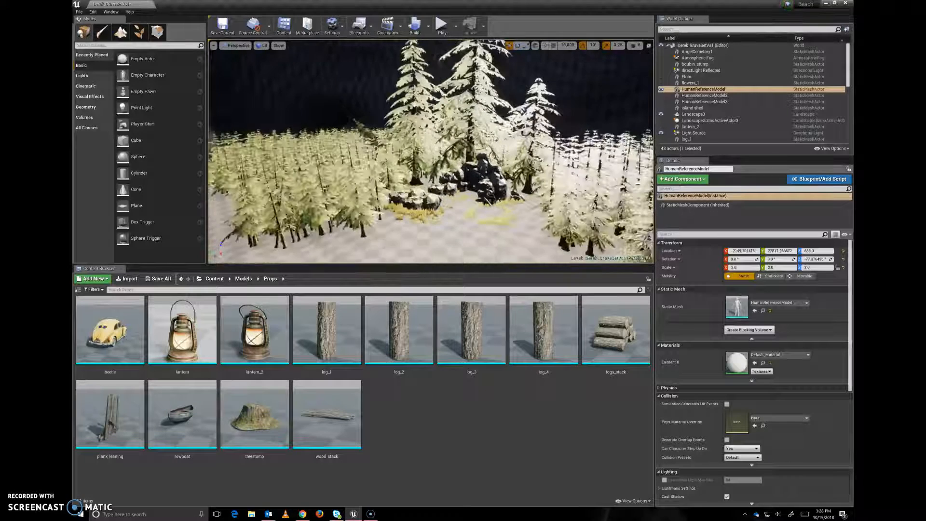
right_drag(433, 145, 431, 189)
scroll(449, 159, down, 1)
scroll(467, 144, up, 6)
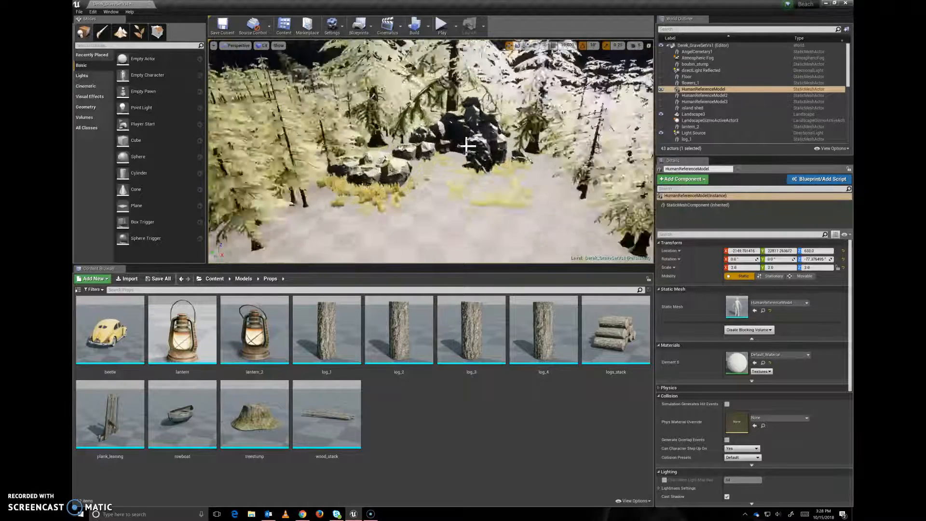
scroll(482, 229, down, 6)
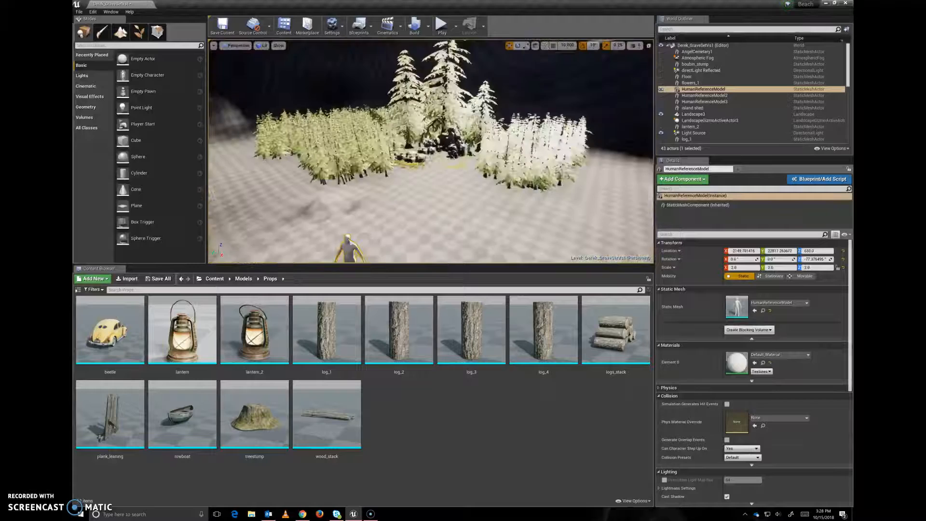
Focus on the Rock_1 actor and frame the rock pile and grassy clearing at ground level
click(443, 160)
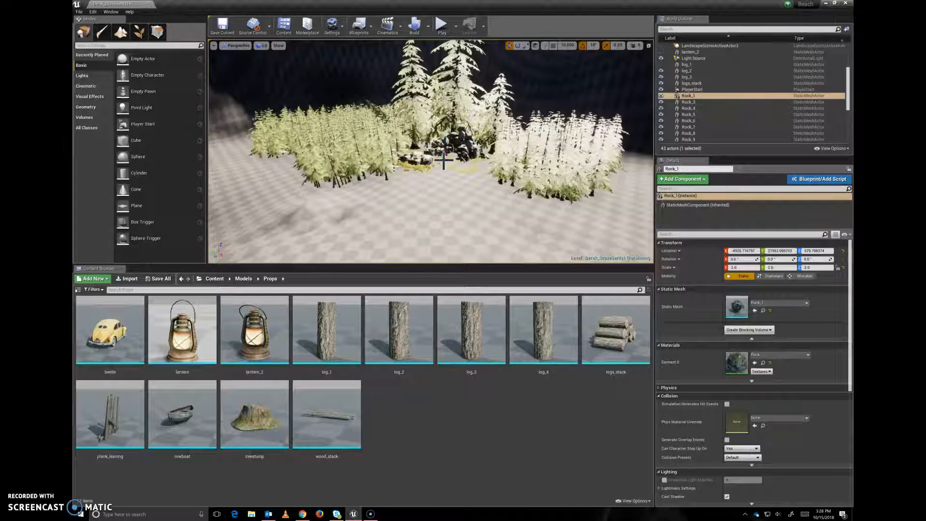
key(f)
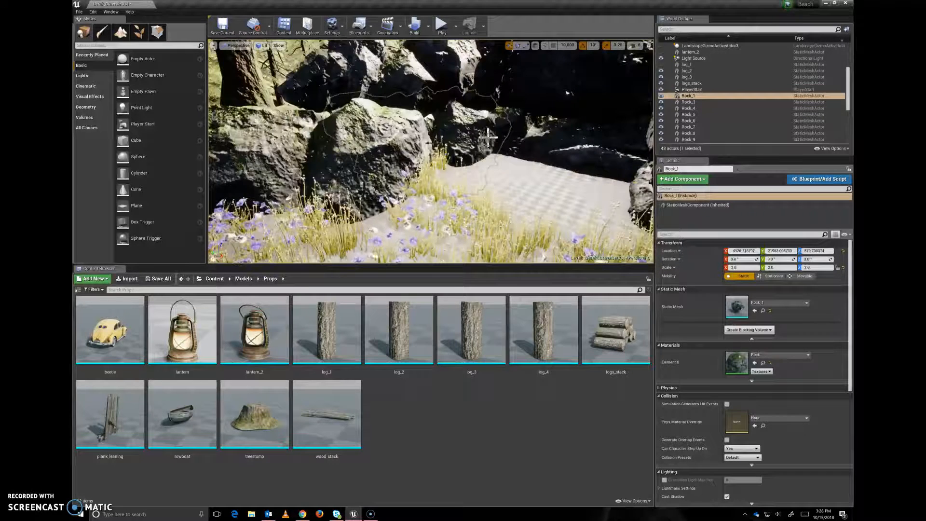
right_drag(567, 92, 567, 93)
right_drag(471, 186, 475, 162)
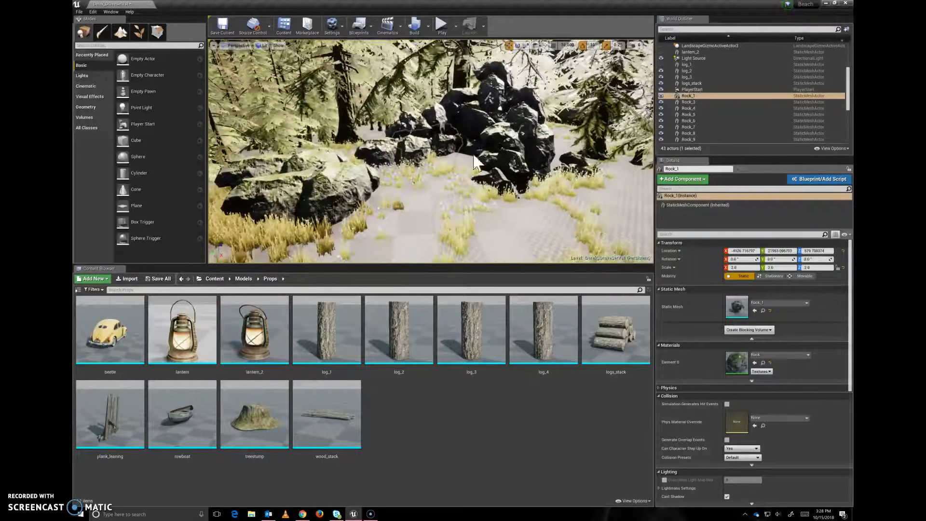
right_drag(473, 200, 515, 158)
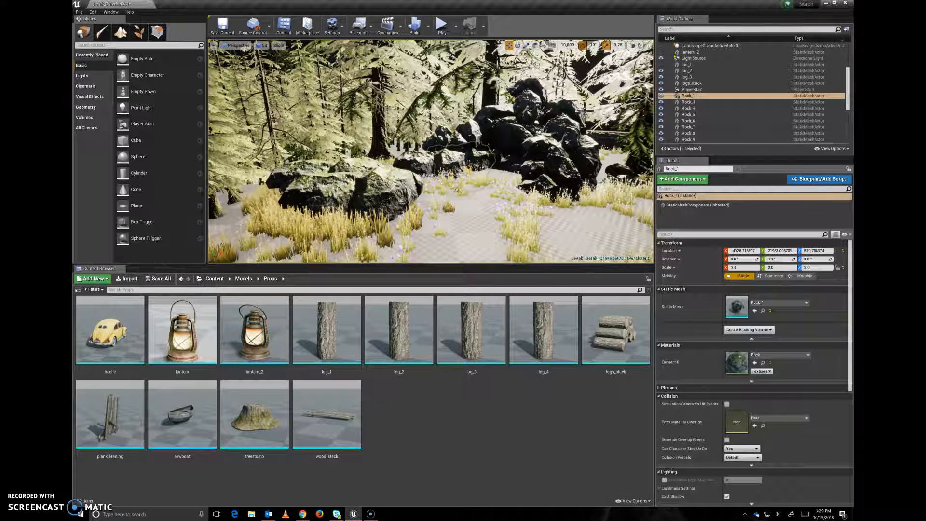
Unhide the hidden level actors, including AngelCemetary1, the stump, the flowers, the reference models and the lantern
scroll(681, 70, up, 4)
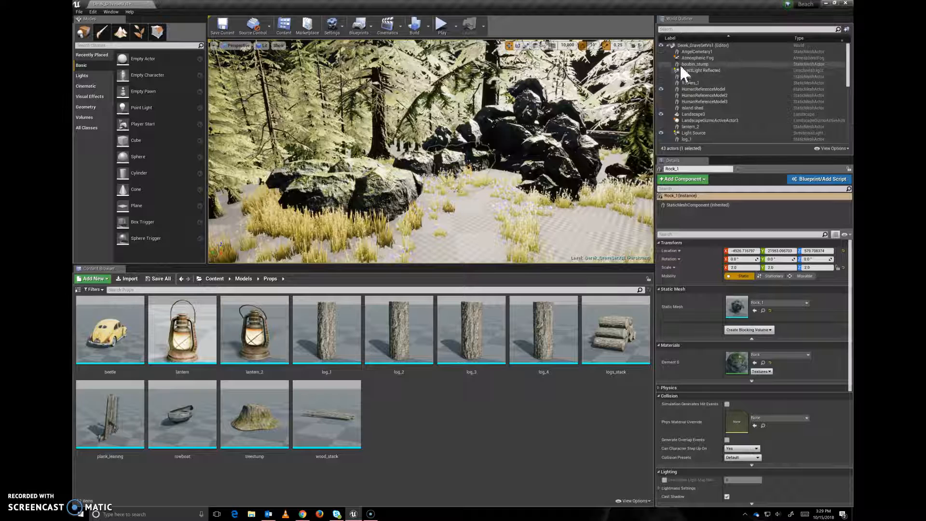
click(662, 51)
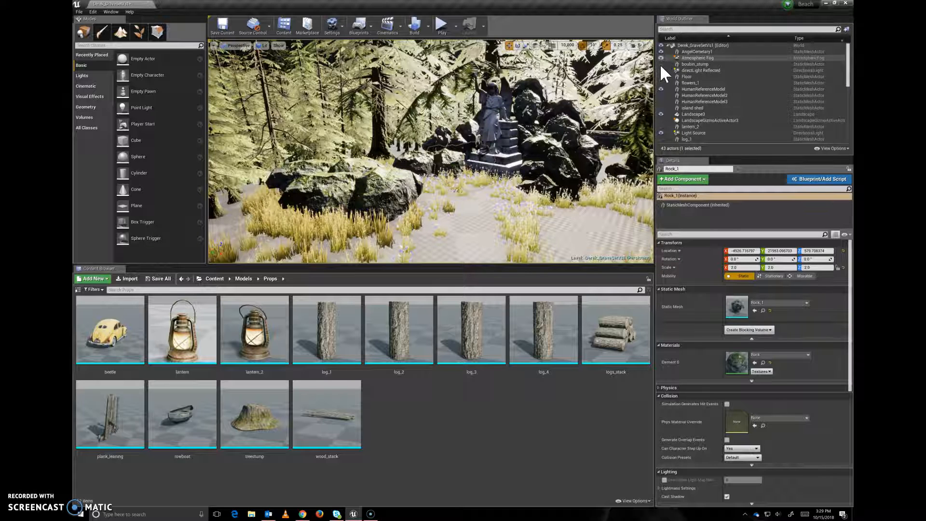
click(661, 64)
click(661, 71)
click(661, 83)
click(661, 89)
click(661, 95)
click(661, 102)
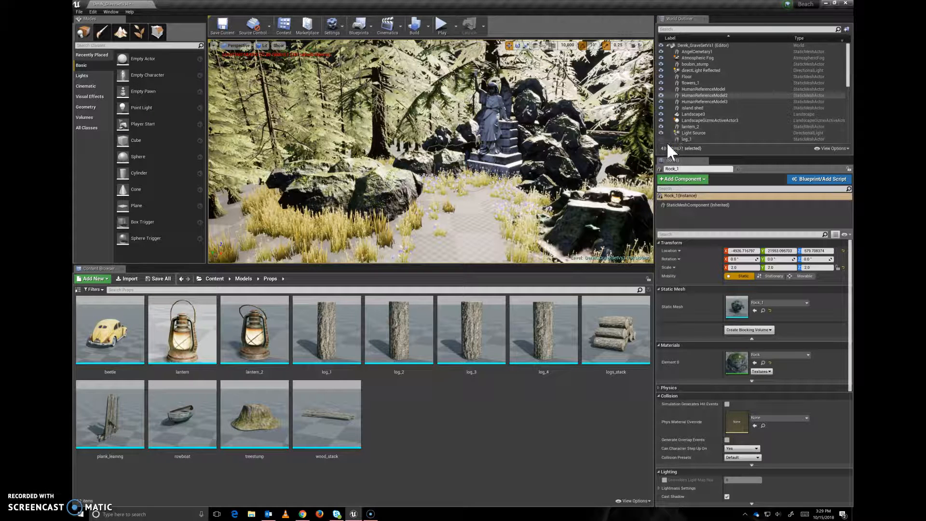
scroll(673, 130, down, 4)
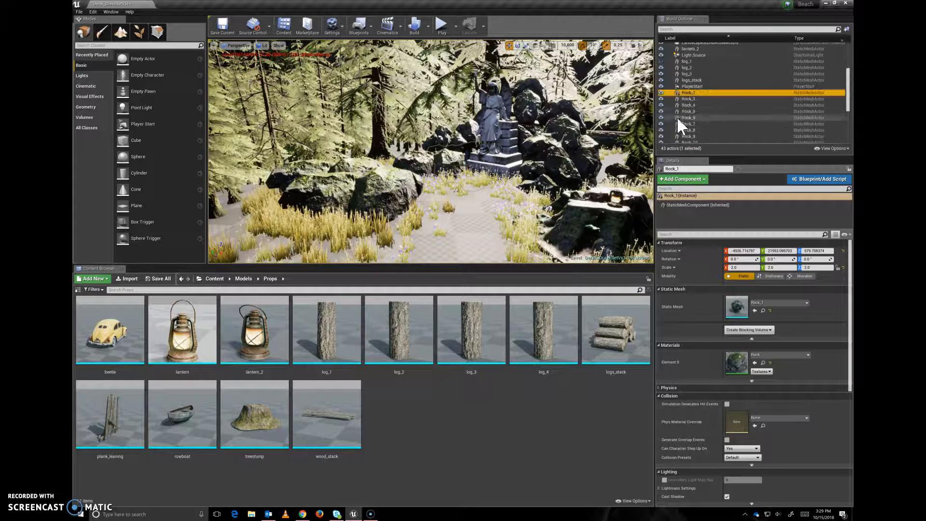
click(661, 61)
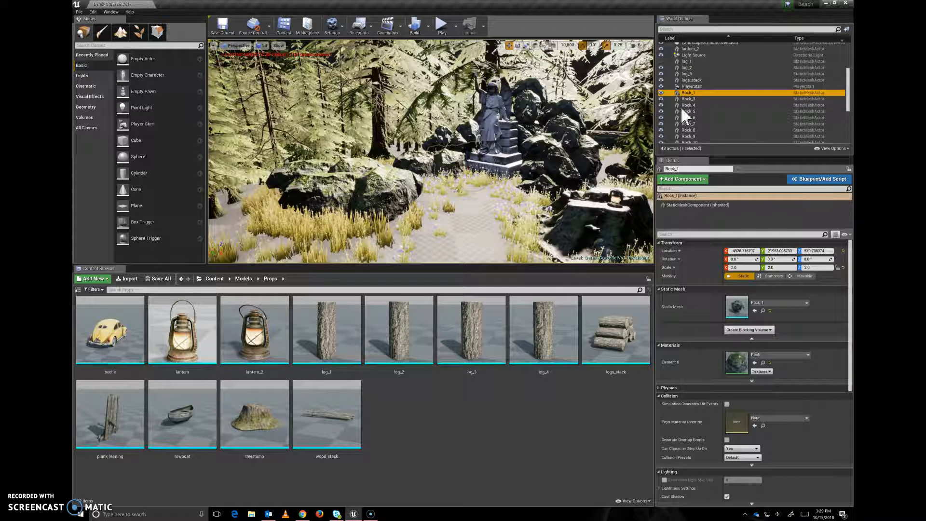
Focus on the AngelCemetary1 statue and inspect it with the surrounding rocks, including Rock_8
scroll(685, 111, down, 4)
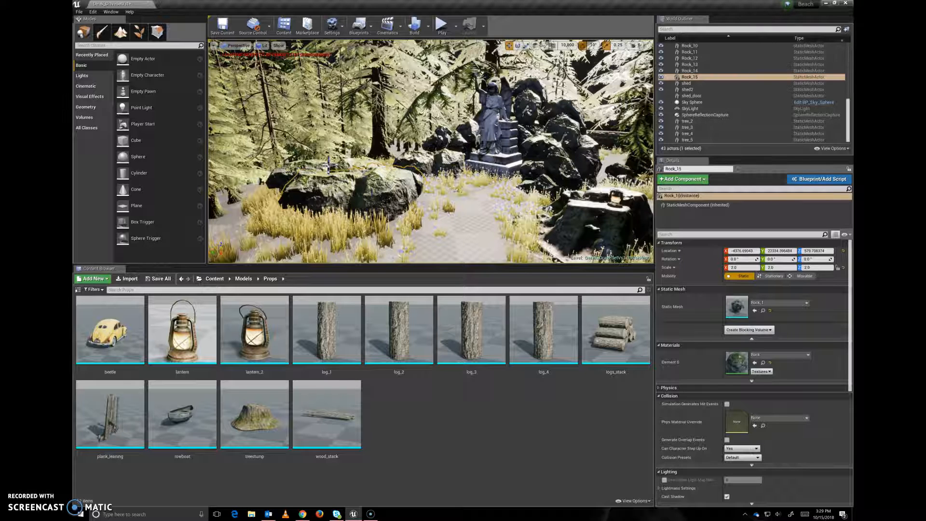
click(501, 111)
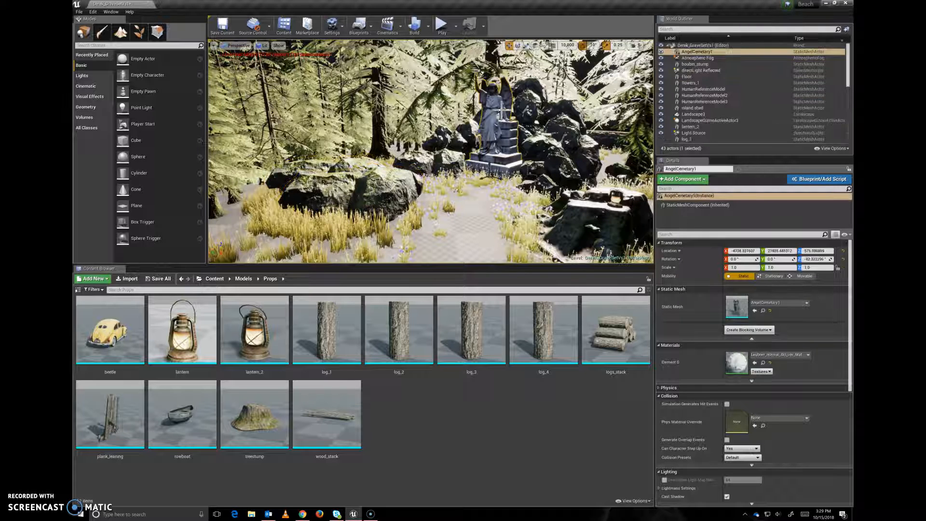
key(f)
alt+drag(405, 148, 589, 143)
click(367, 171)
alt+drag(468, 183, 353, 183)
Try placing a Rock_3 mesh from the rOCKS folder in front of the angel statue, and delete it
click(244, 279)
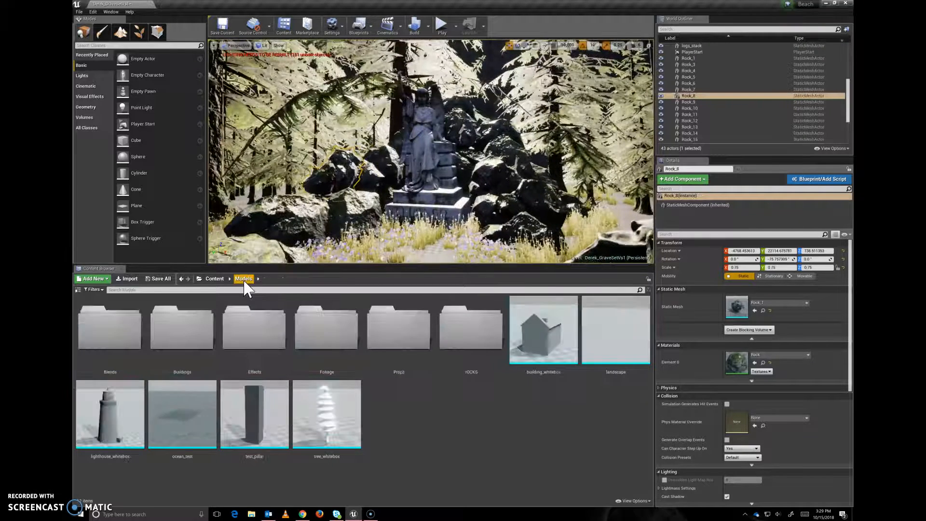
click(479, 334)
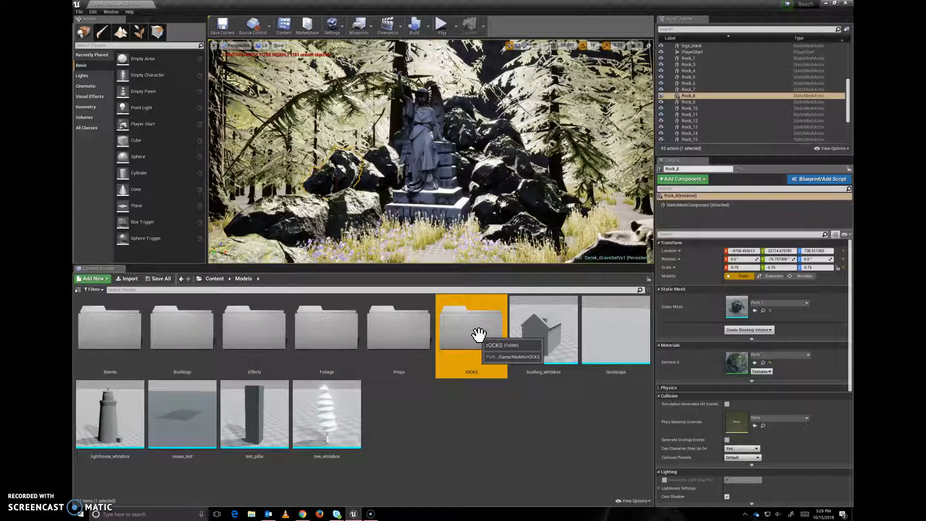
double_click(479, 335)
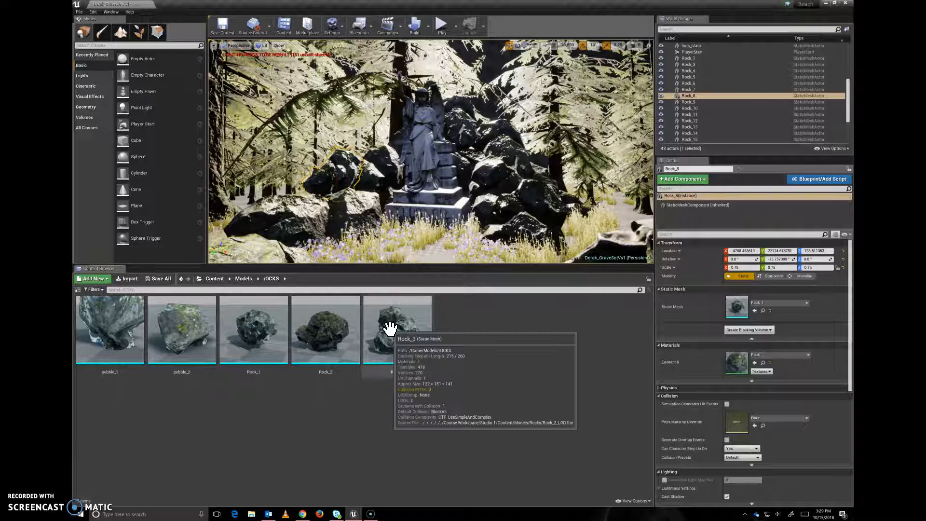
drag(394, 332, 427, 244)
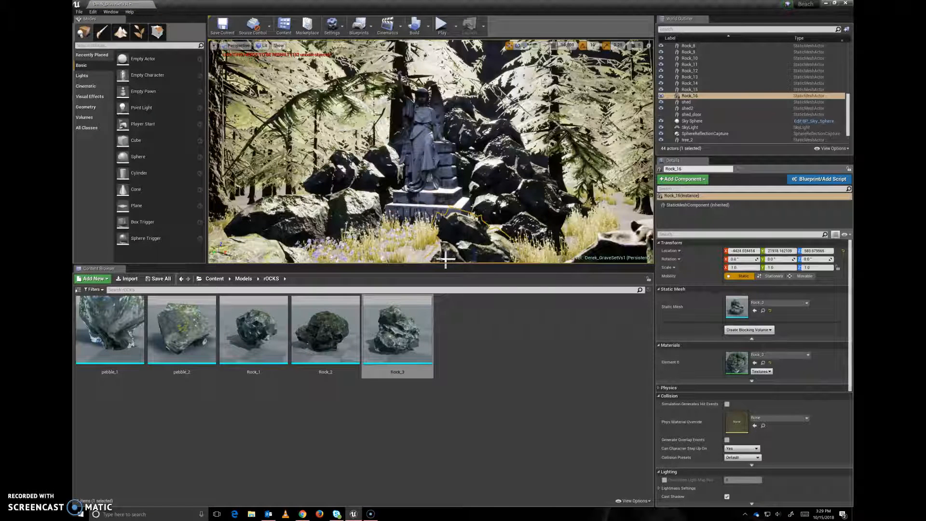
scroll(466, 238, down, 3)
drag(515, 220, 459, 238)
key(Delete)
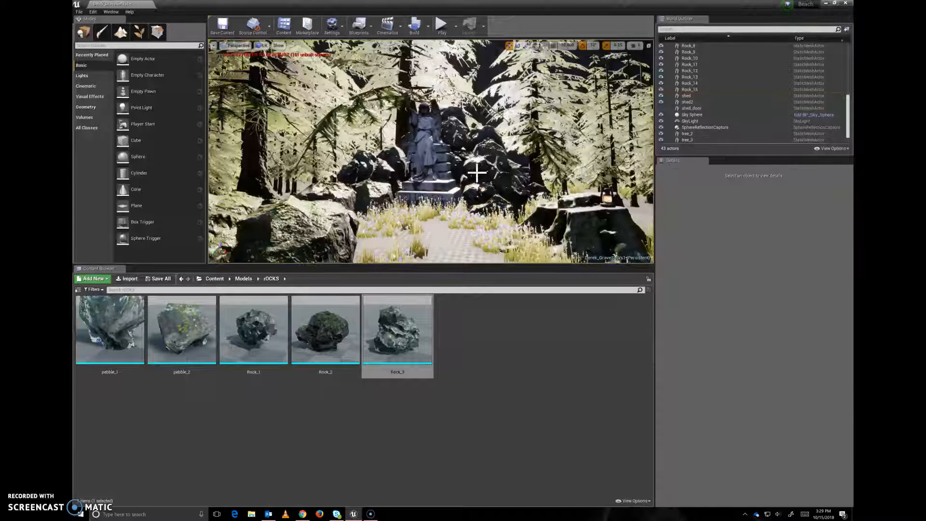
Inspect the angel statue's composition with the lantern stump and foreground grass, selecting the statue as the focal point
right_drag(475, 178, 455, 134)
key(d)
click(455, 134)
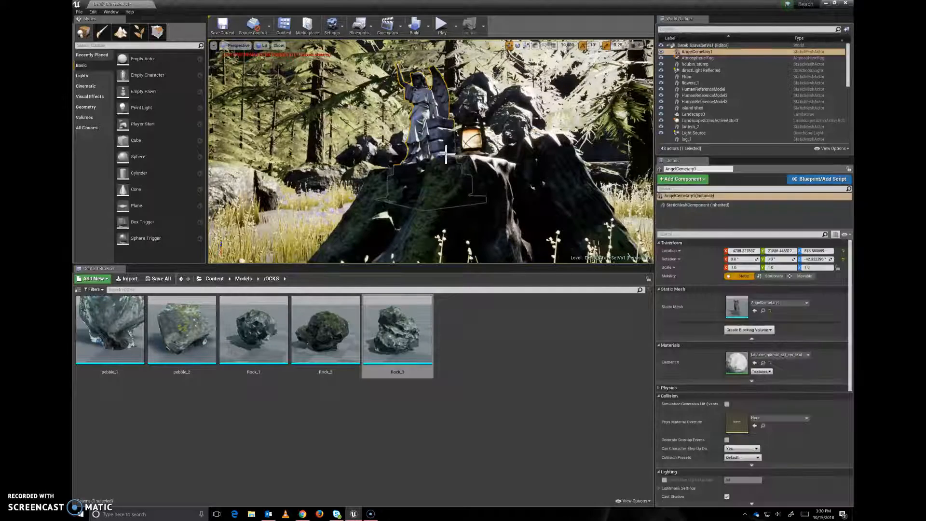
scroll(431, 151, up, 3)
scroll(431, 151, down, 4)
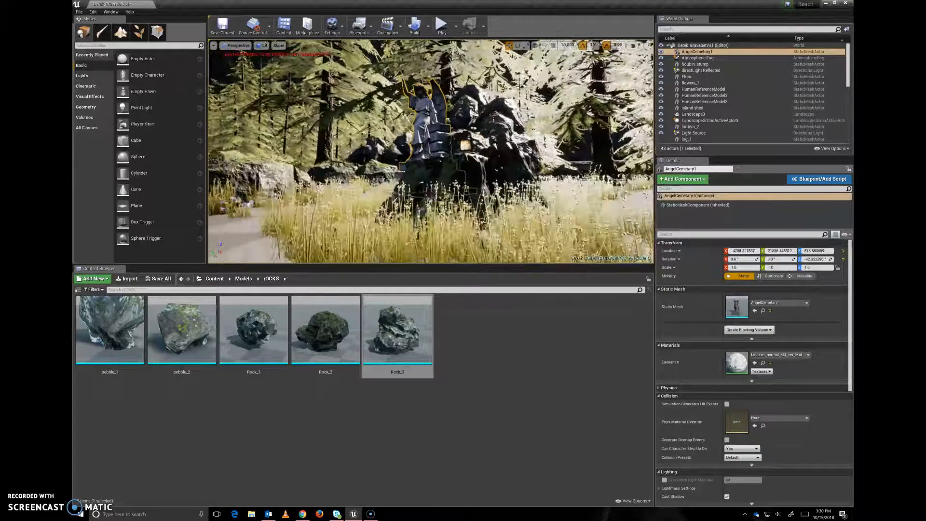
middle_drag(475, 214, 475, 234)
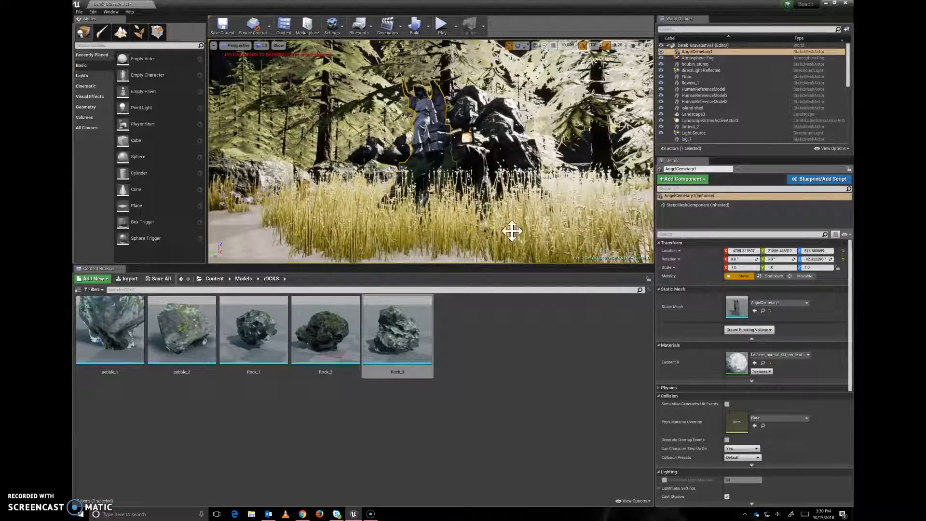
Examine the angel statue up close against the rocks behind it, and from a distance among the surrounding trees
alt+drag(403, 220, 641, 225)
alt+right_drag(476, 200, 529, 200)
alt+drag(477, 199, 461, 200)
alt+middle_drag(460, 200, 480, 174)
alt+drag(480, 193, 437, 175)
alt+middle_drag(437, 175, 429, 147)
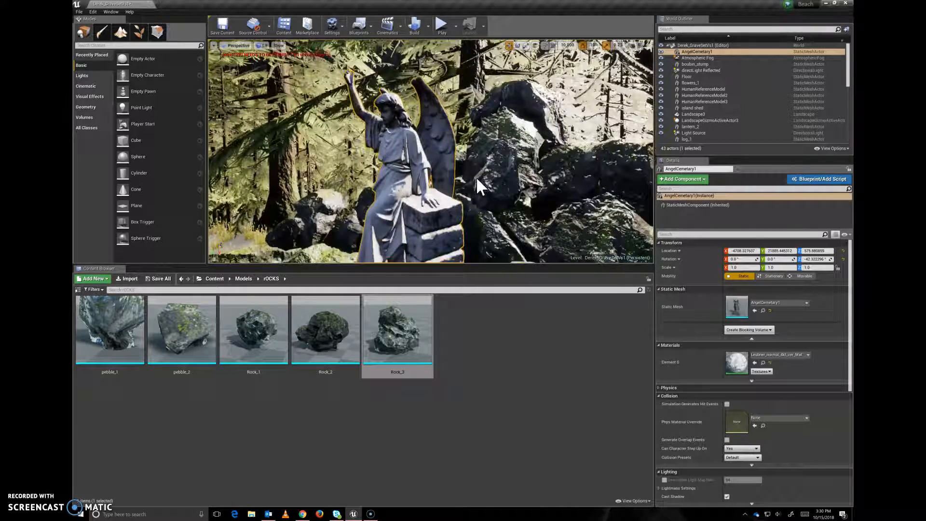
alt+right_drag(476, 176, 436, 180)
alt+drag(437, 181, 401, 158)
scroll(443, 168, down, 8)
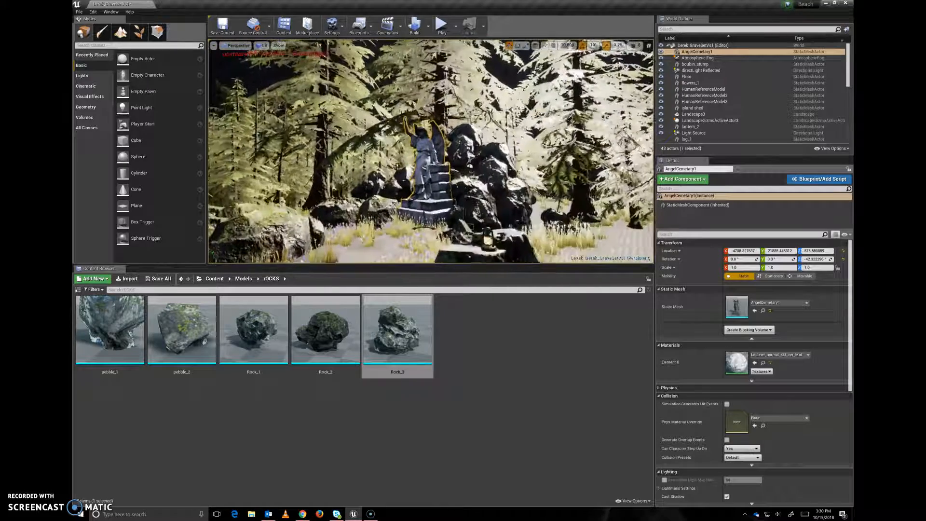
scroll(444, 168, down, 2)
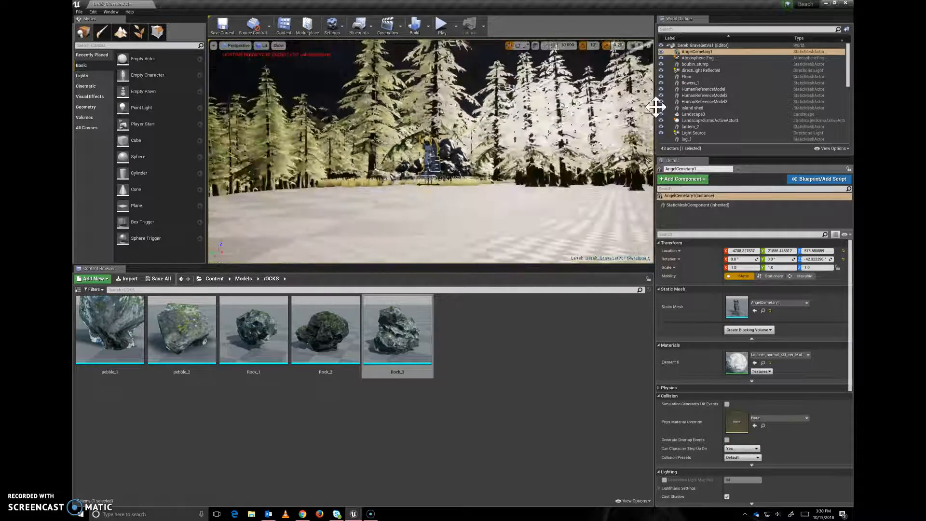
Focus on the Landscape3 terrain and examine its overall shape from above
click(695, 115)
key(f)
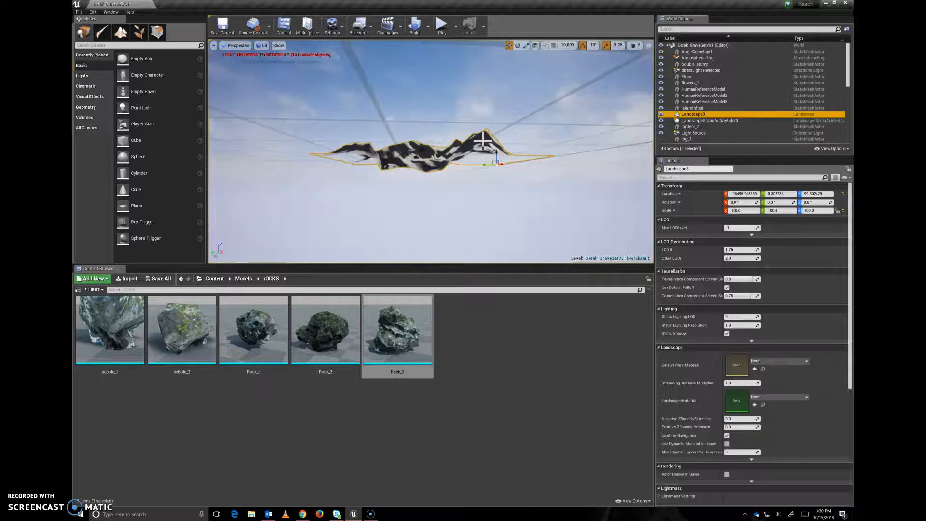
alt+drag(431, 151, 430, 193)
alt+drag(435, 159, 435, 155)
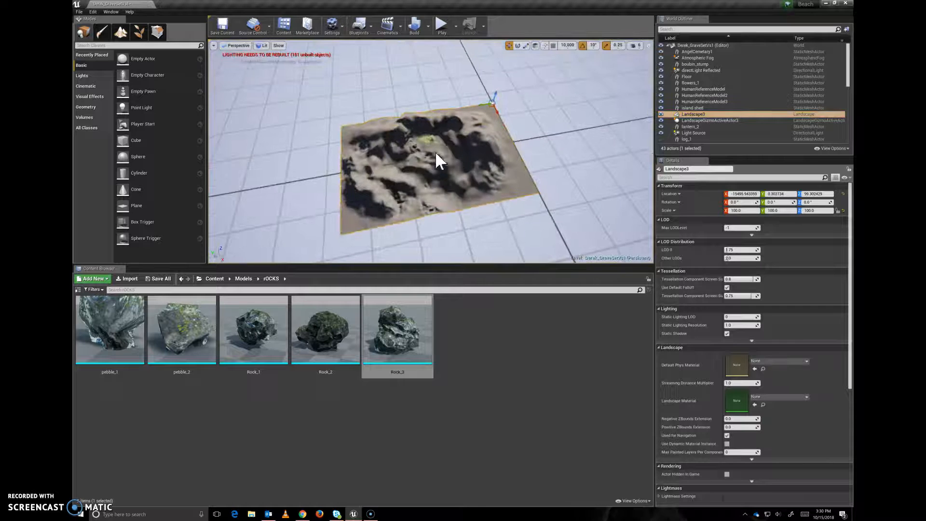
alt+right_drag(355, 115, 385, 115)
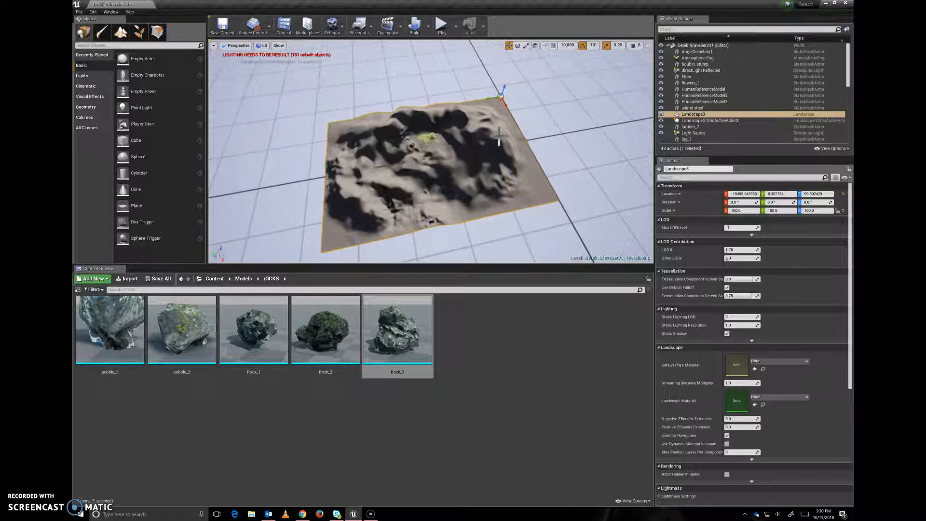
Focus on AngelCemetary1 and inspect the statue from ground level, with the lantern, rocks and flowers around it
click(694, 50)
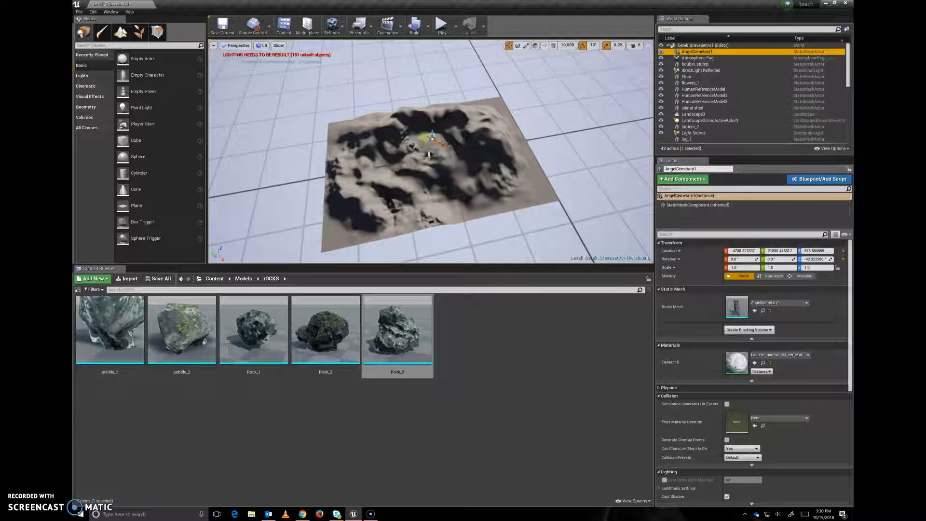
key(f)
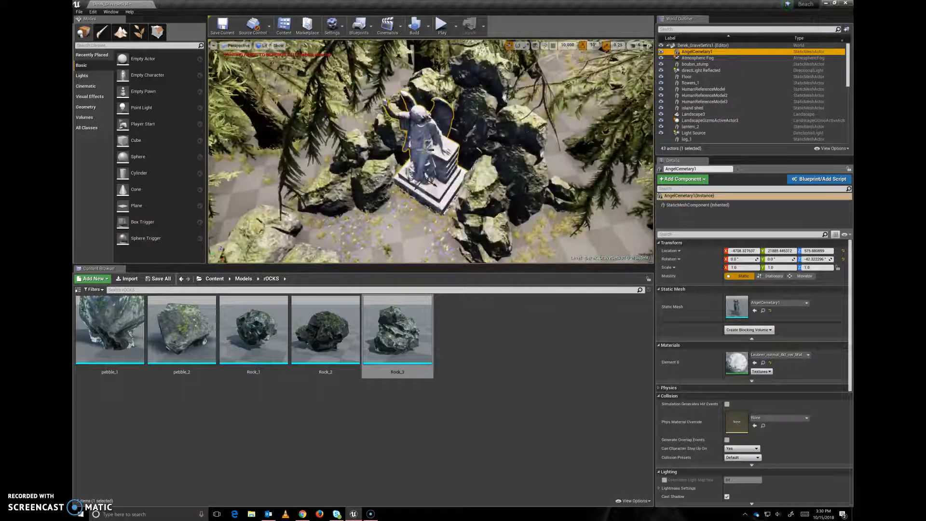
alt+drag(430, 151, 444, 99)
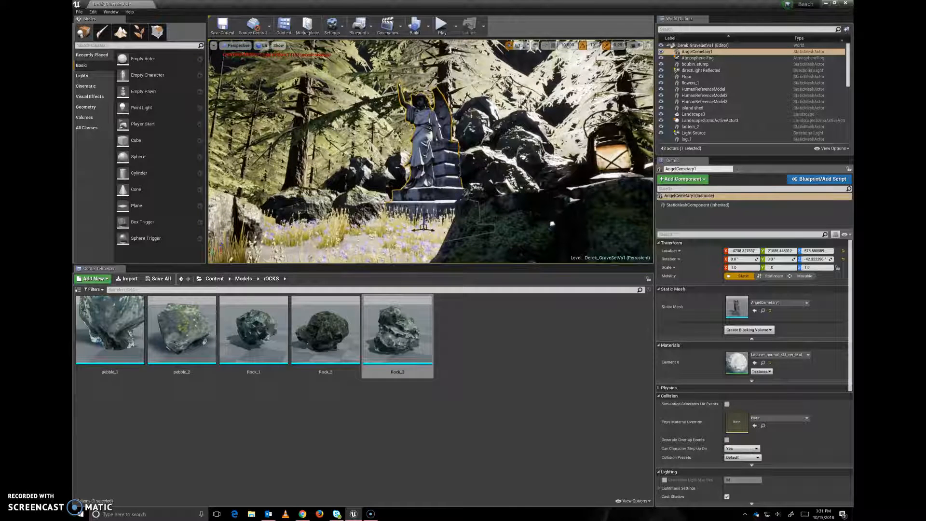
alt+drag(445, 99, 526, 100)
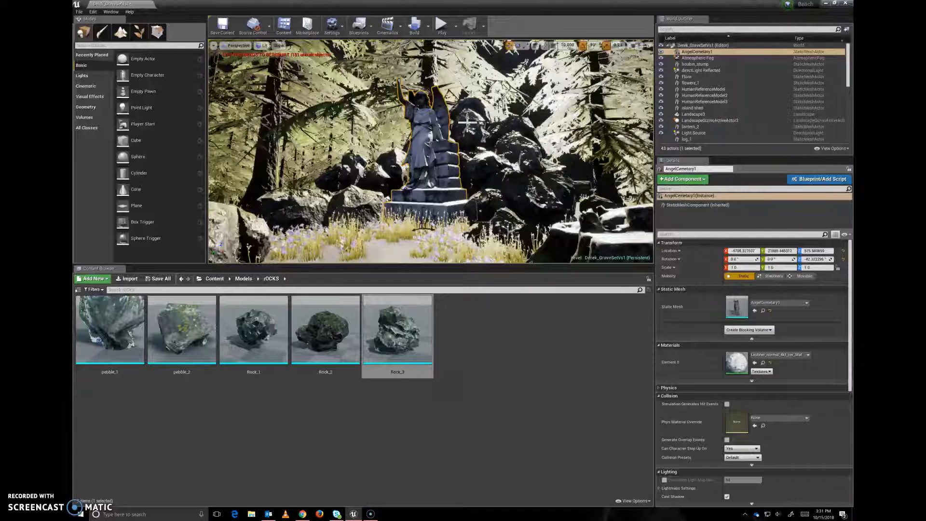
Examine from above how the tree clusters surround the angel statue and where the shed stands on the terrain
alt+drag(469, 121, 477, 183)
alt+right_drag(494, 121, 573, 151)
alt+drag(515, 134, 323, 190)
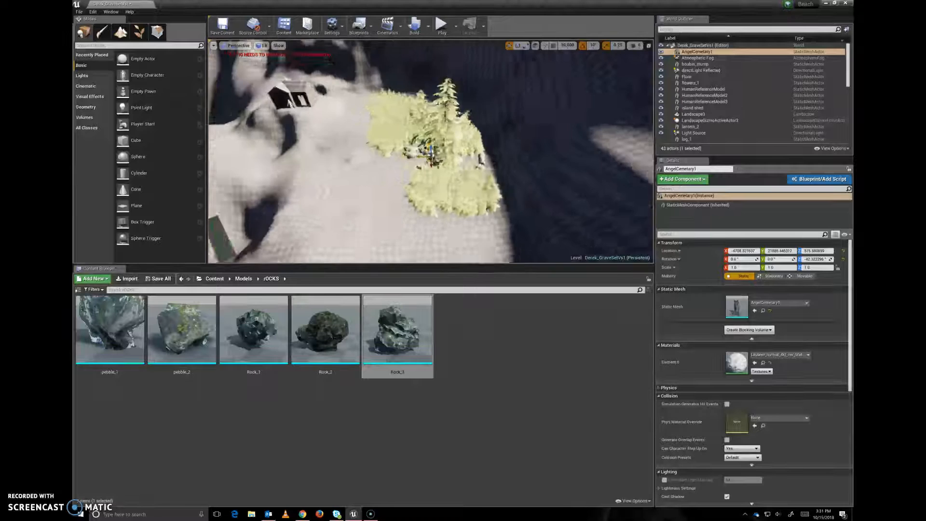
scroll(537, 111, down, 3)
alt+drag(461, 69, 536, 45)
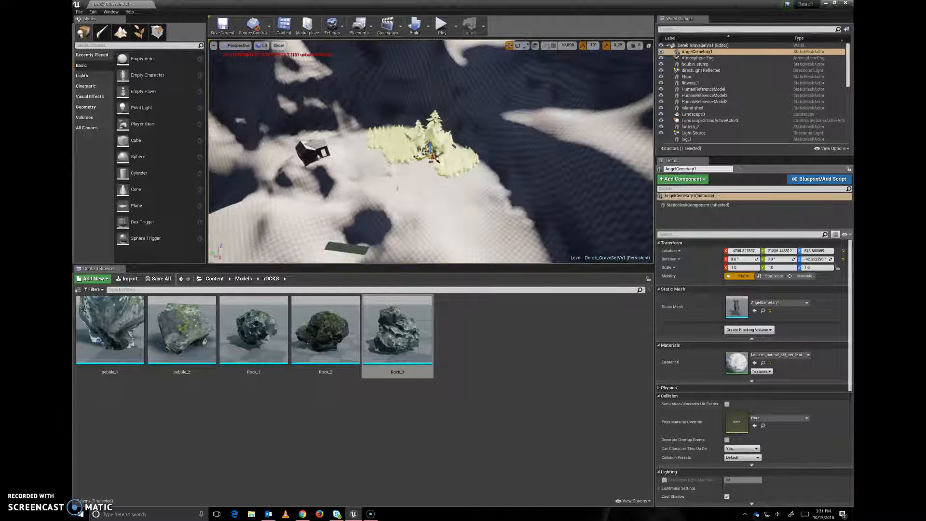
mouse_move(539, 140)
alt+mouse_down()
mouse_move(576, 130)
mouse_move(540, 141)
alt+mouse_up()
mouse_move(537, 133)
alt+right_down()
mouse_move(599, 159)
mouse_move(539, 135)
alt+right_up()
alt+drag(539, 135, 429, 96)
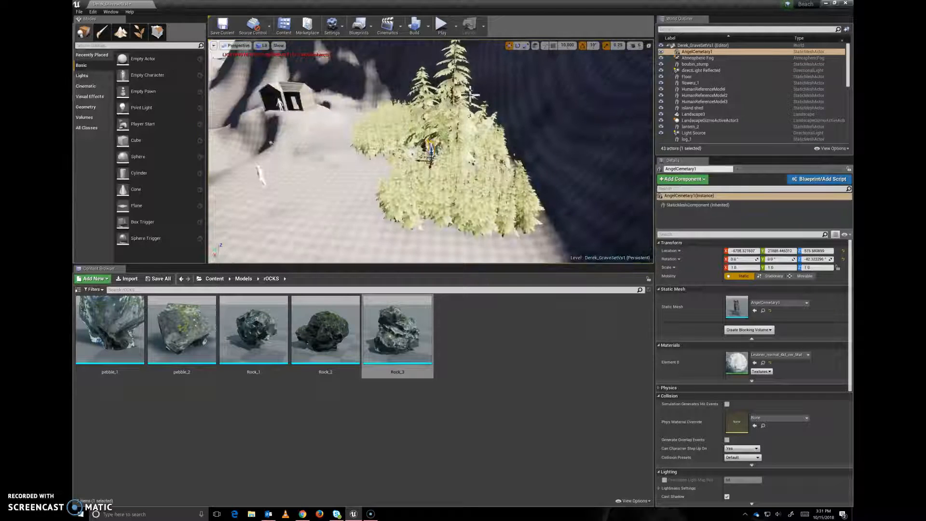
Select the large trees behind the statue, including tree_4, and the instanced foliage, and inspect how they frame the clearing
alt+drag(468, 139, 453, 114)
click(457, 113)
click(416, 83)
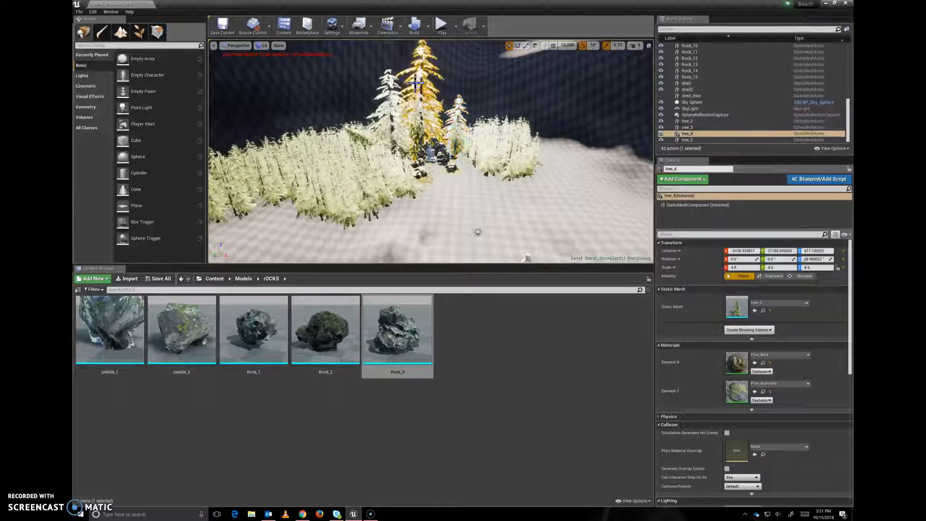
click(390, 96)
click(340, 179)
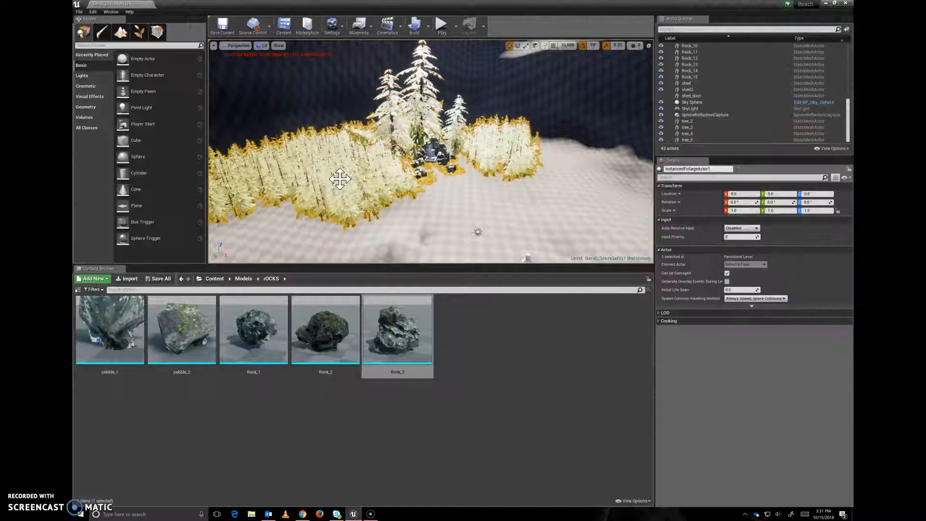
alt+drag(445, 172, 340, 252)
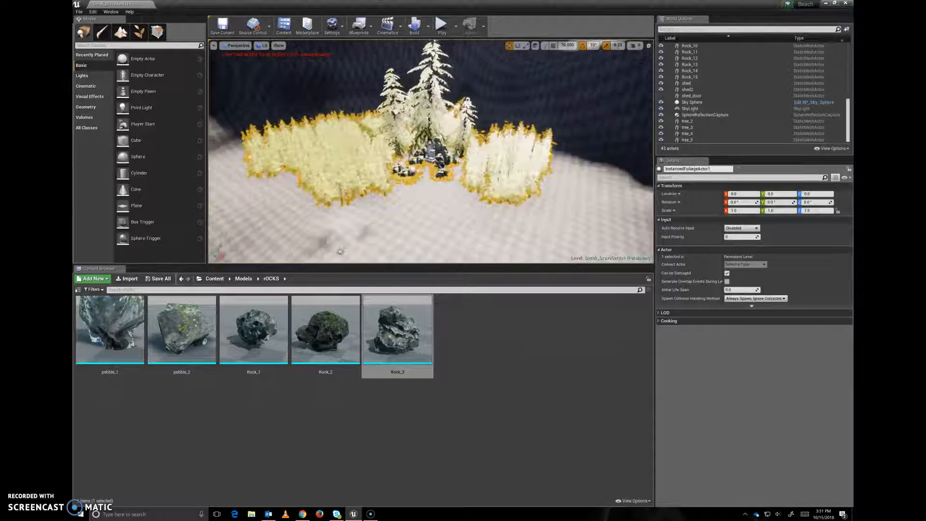
alt+right_drag(359, 193, 465, 174)
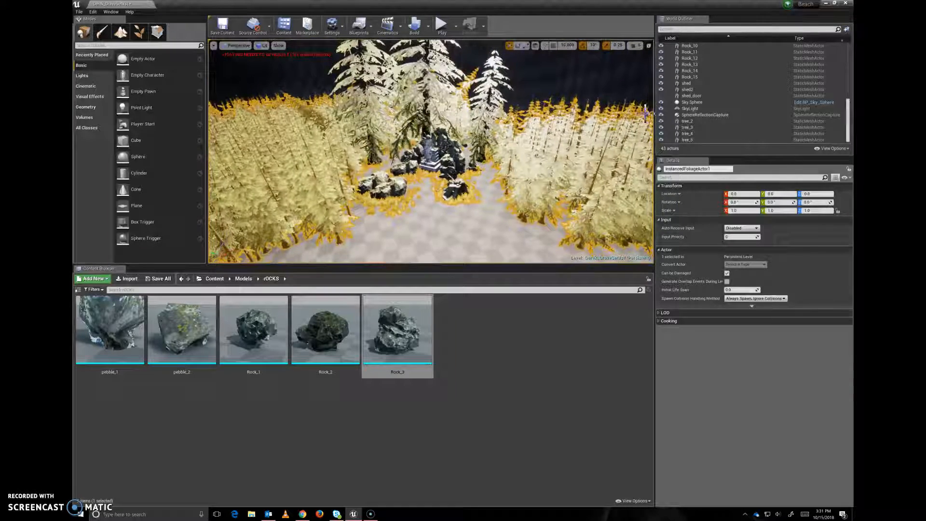
scroll(709, 103, up, 8)
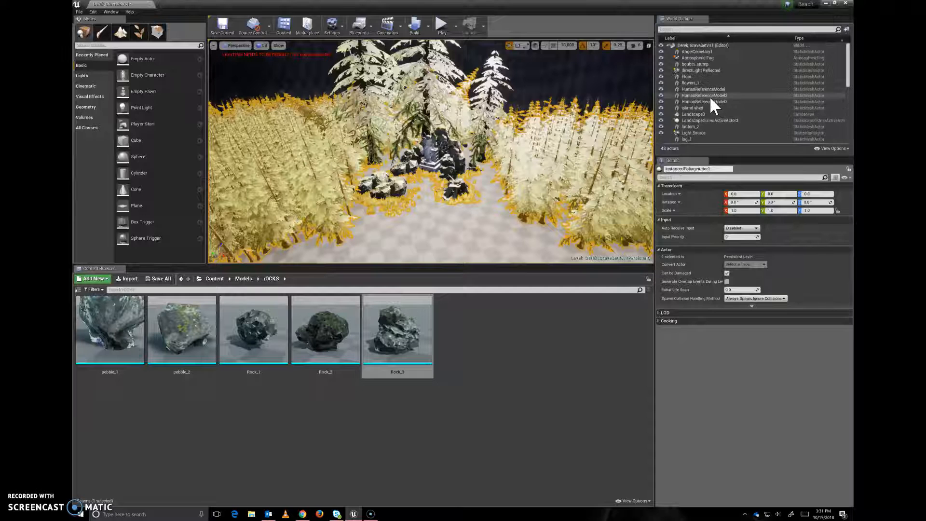
scroll(707, 95, down, 8)
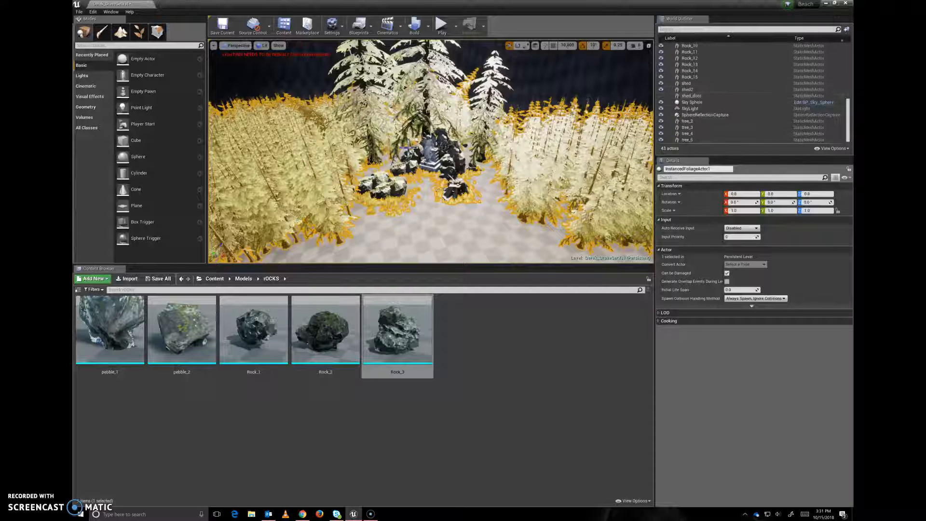
Inspect the log props near the forest edge, selecting log_3 and logs_stack
right_drag(431, 197, 338, 200)
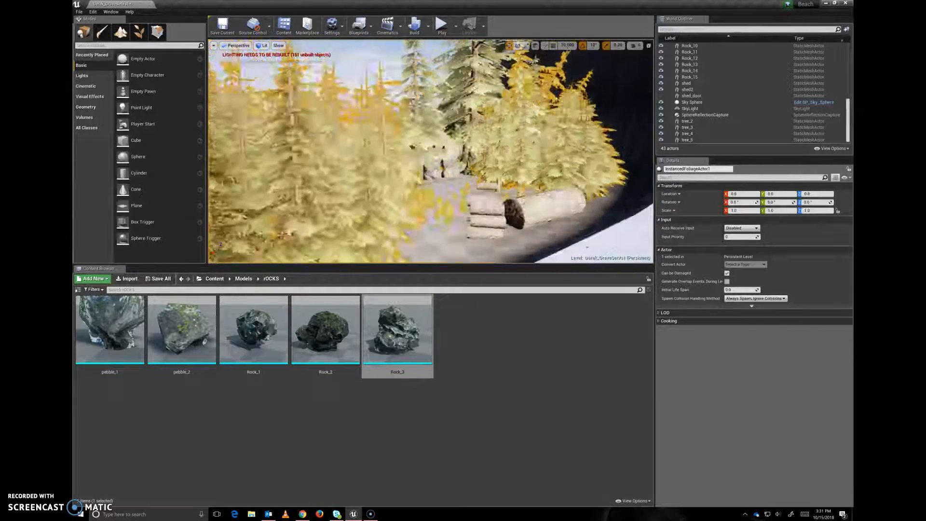
click(530, 223)
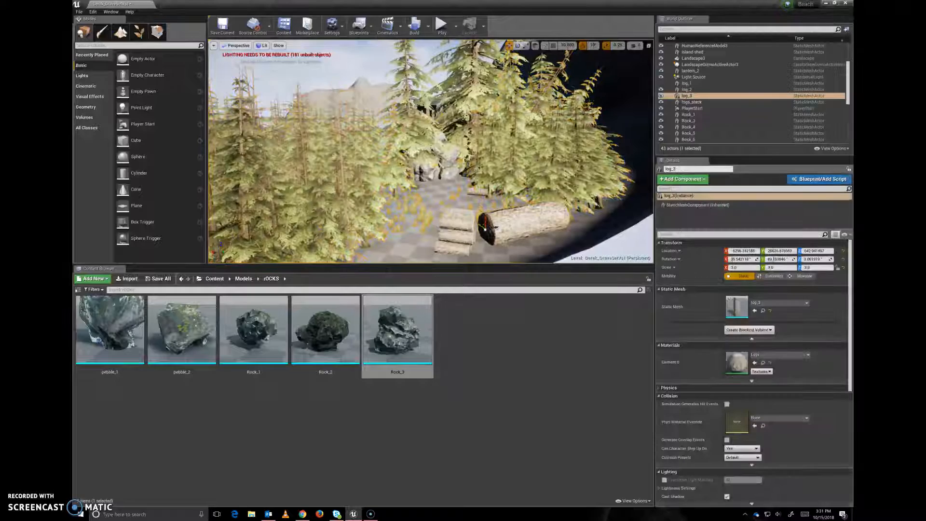
click(458, 235)
right_drag(457, 235, 455, 216)
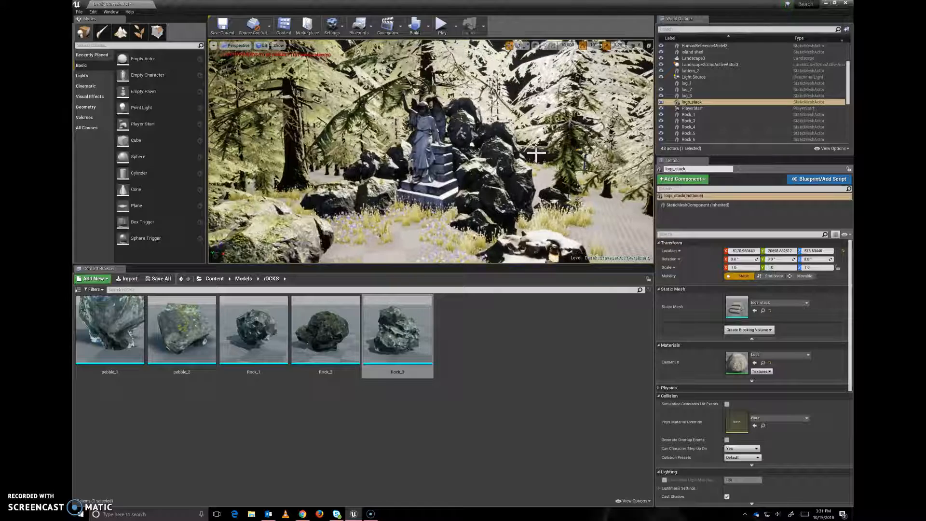
Select log_3 and examine the statue's framing by rocks and trees from the front, from afar and from above
click(537, 154)
mouse_move(555, 197)
right_down()
mouse_move(592, 192)
mouse_move(535, 193)
mouse_move(570, 193)
right_up()
drag(524, 211, 524, 184)
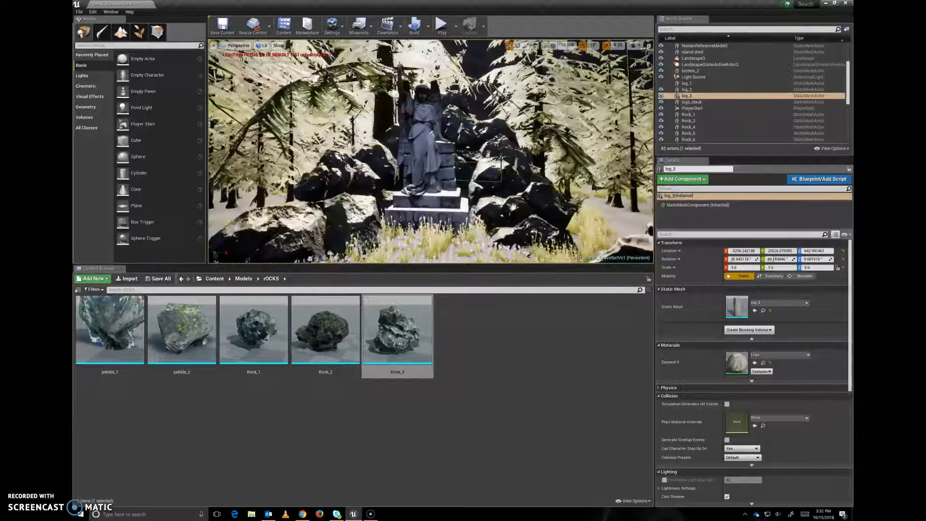
mouse_move(524, 211)
right_down()
mouse_move(579, 224)
mouse_move(559, 232)
mouse_move(565, 155)
mouse_move(566, 171)
mouse_move(533, 166)
mouse_move(533, 212)
right_up()
key(s)
scroll(536, 164, up, 1)
alt+drag(533, 213, 533, 163)
alt+drag(502, 193, 471, 193)
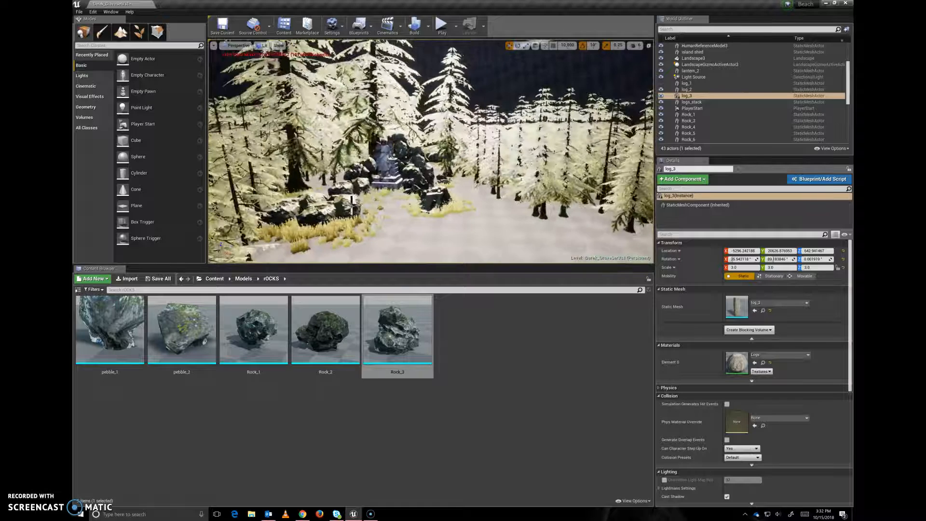
alt+drag(347, 206, 407, 188)
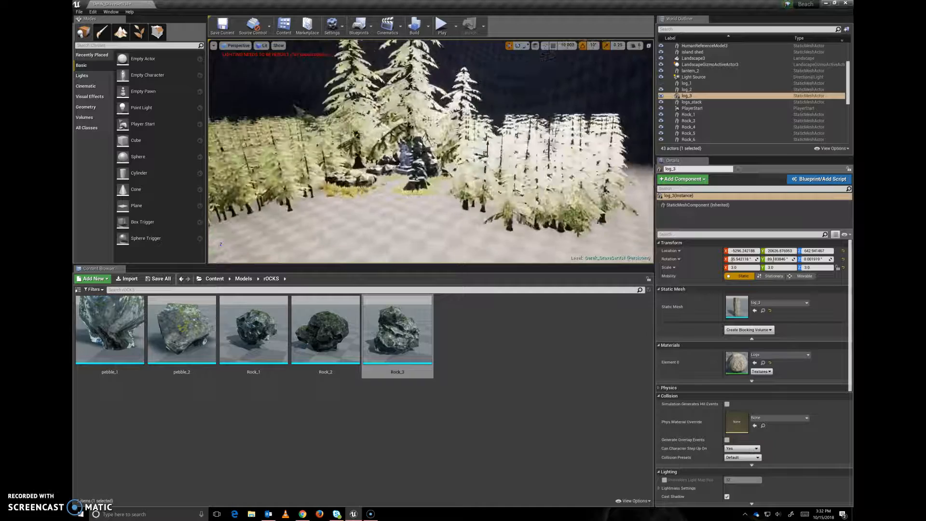
right_drag(442, 209, 442, 248)
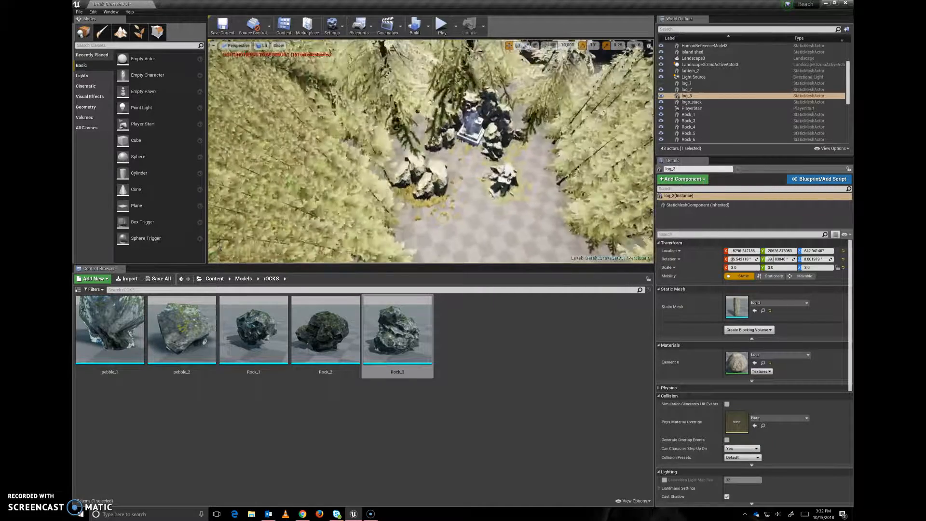
Select the instanced foliage and the Landscape3 ground in turn, and inspect the path of grass and rocks leading to the statue
click(357, 144)
right_drag(357, 144, 306, 121)
scroll(322, 123, down, 3)
right_drag(424, 144, 372, 145)
scroll(423, 144, up, 5)
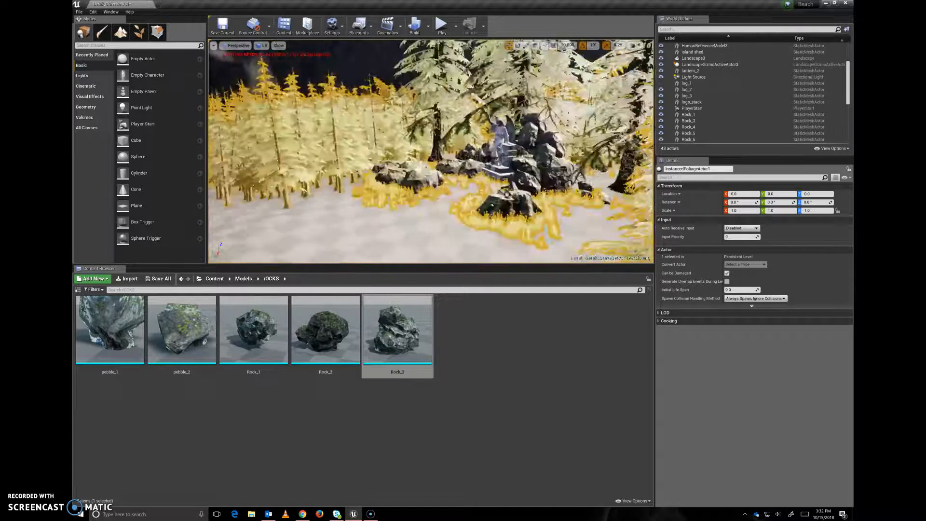
right_drag(430, 156, 447, 212)
click(440, 222)
right_drag(486, 153, 492, 156)
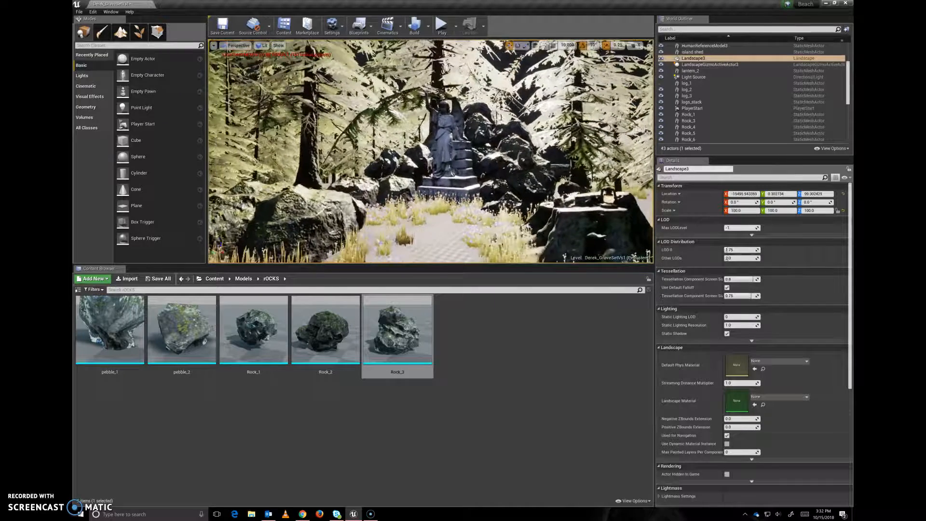
Examine the graveyard set from progressively farther away, including the shed, the forest patch and the surrounding mountains
scroll(479, 133, down, 5)
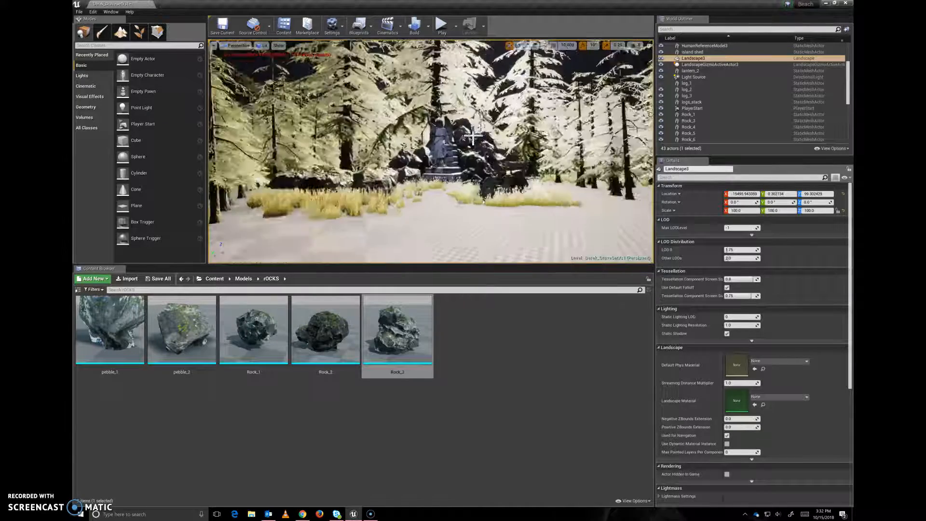
alt+drag(468, 220, 482, 186)
scroll(484, 192, down, 10)
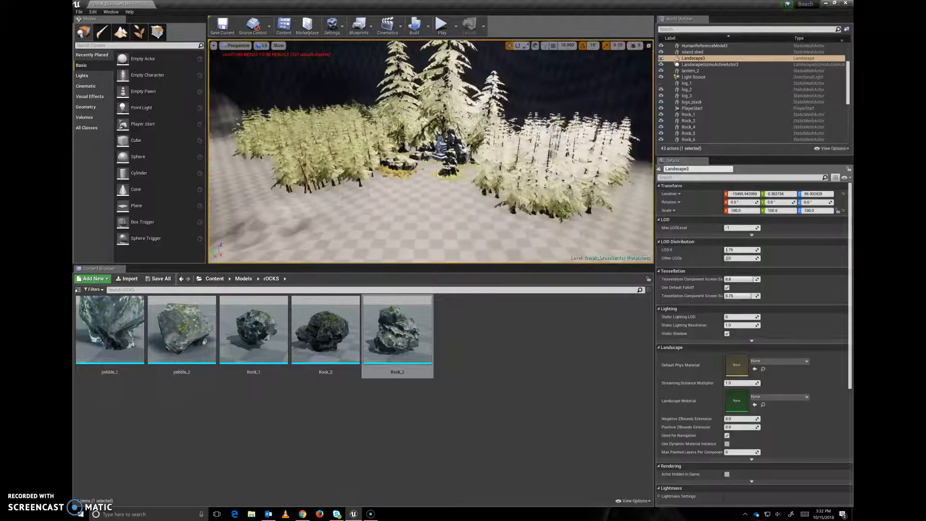
scroll(471, 195, down, 3)
alt+drag(546, 146, 537, 110)
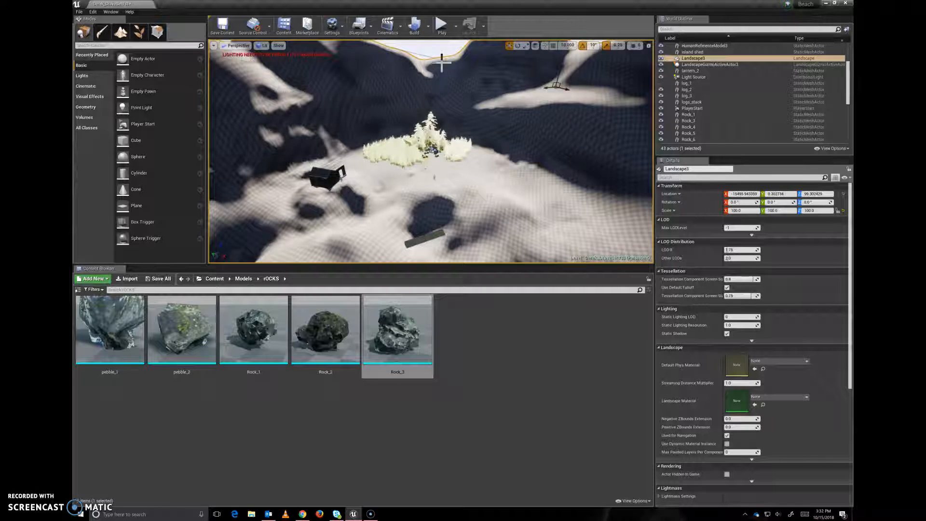
alt+drag(546, 146, 392, 102)
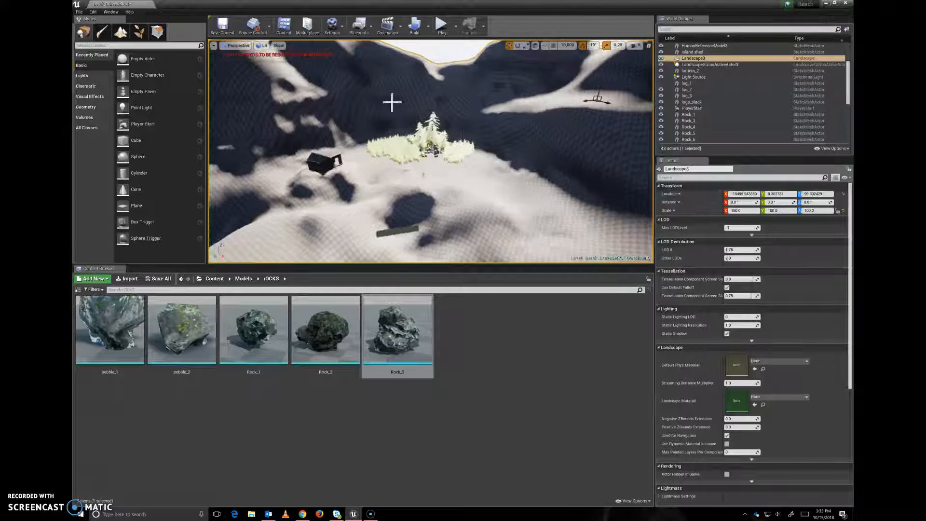
mouse_move(536, 177)
alt+mouse_down()
mouse_move(526, 87)
mouse_move(517, 103)
mouse_move(467, 108)
mouse_move(539, 189)
alt+mouse_up()
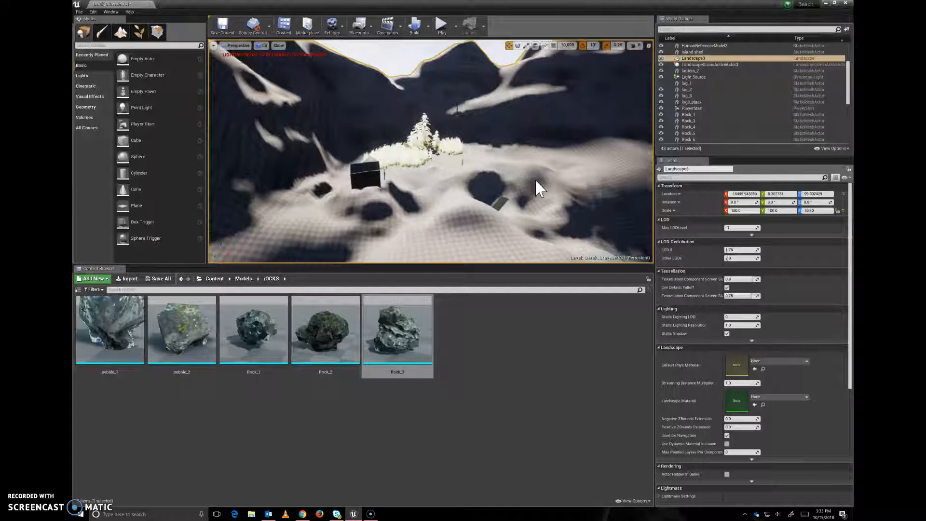
scroll(547, 181, down, 4)
alt+drag(576, 159, 555, 190)
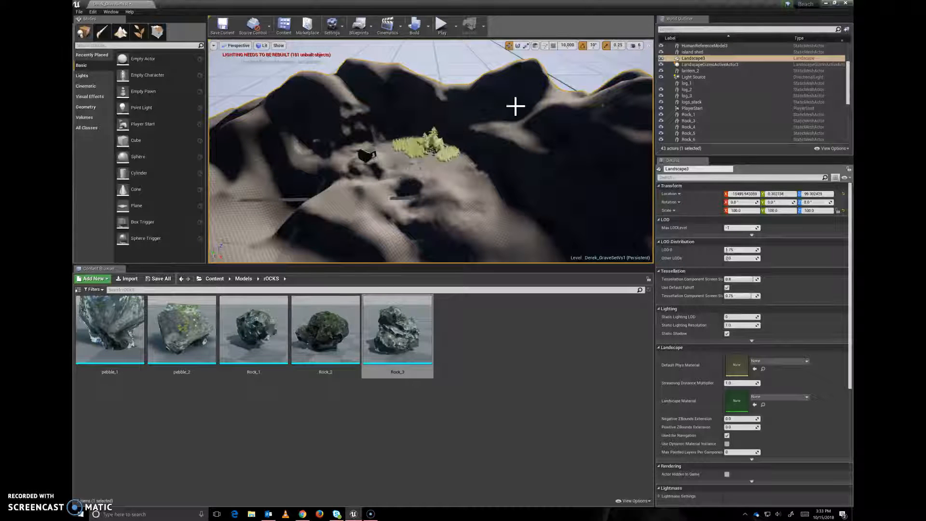
alt+drag(603, 106, 404, 181)
alt+right_drag(404, 180, 411, 202)
alt+drag(456, 220, 494, 224)
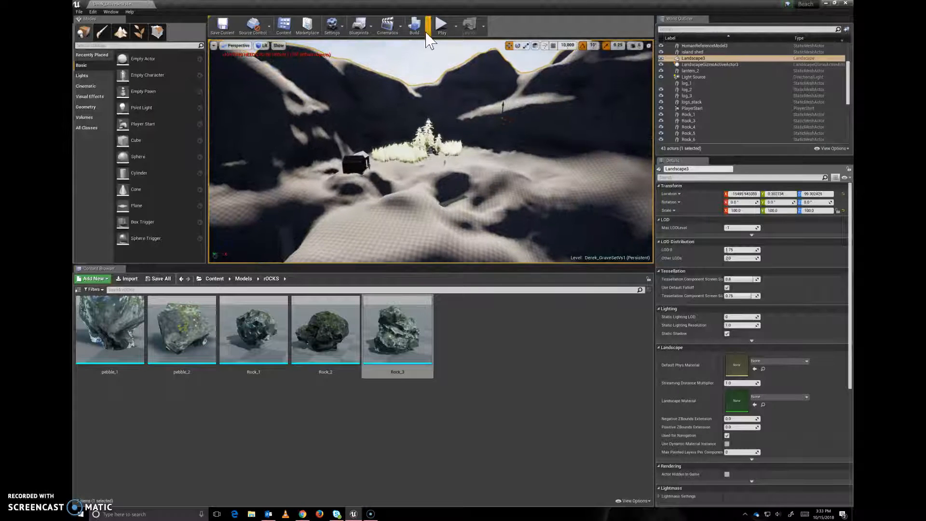
Play the level in the viewport and move across the terrain to view the graveyard set from the player's perspective
click(441, 28)
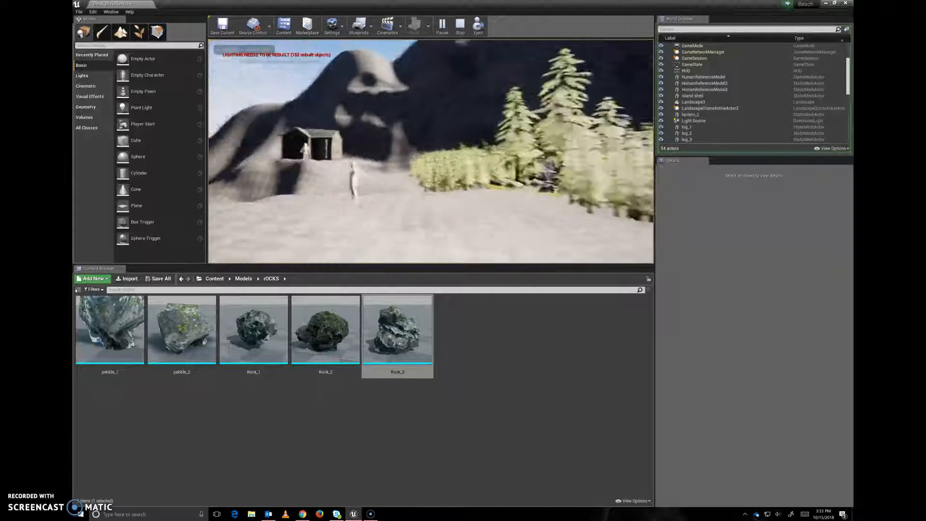
key(w)
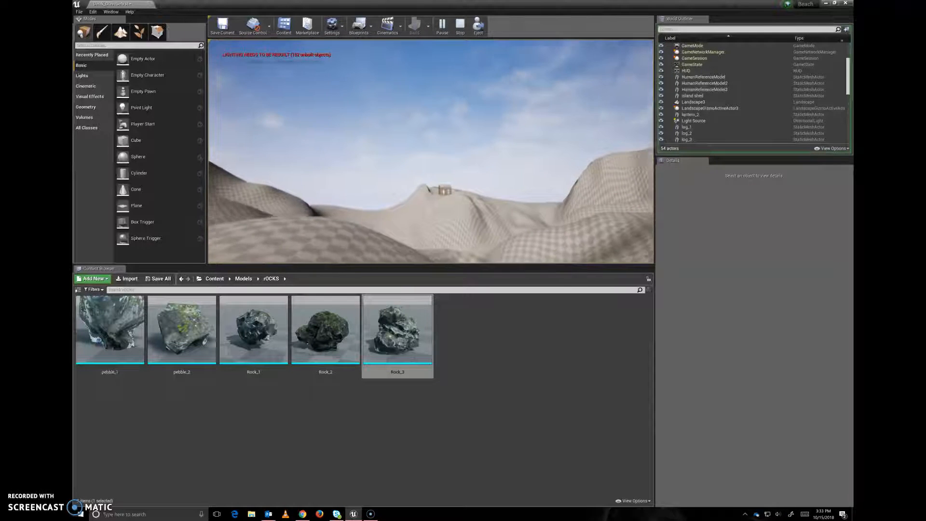
key(w)
key(w)
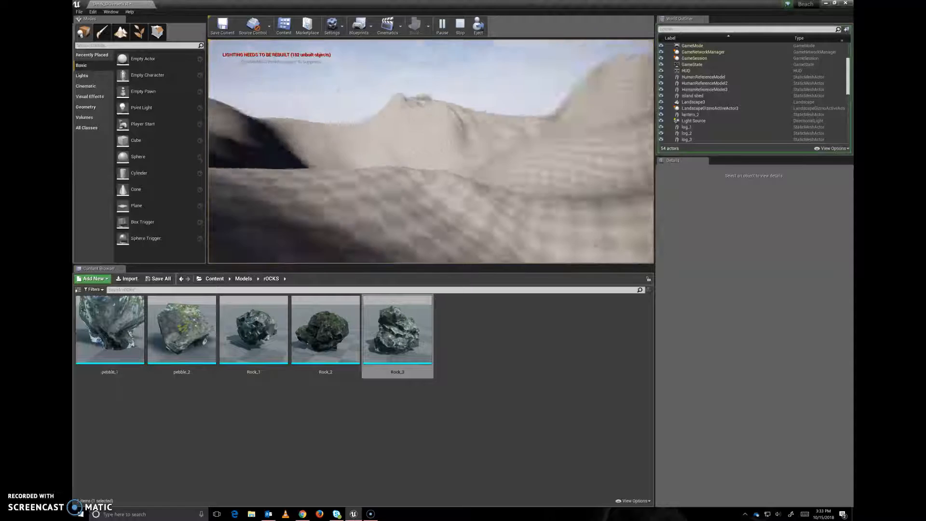
key(w)
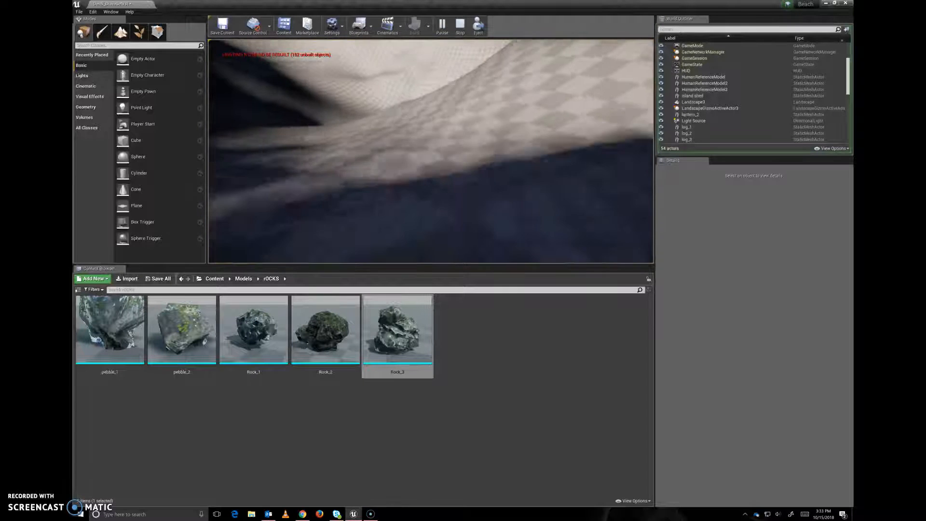
key(w)
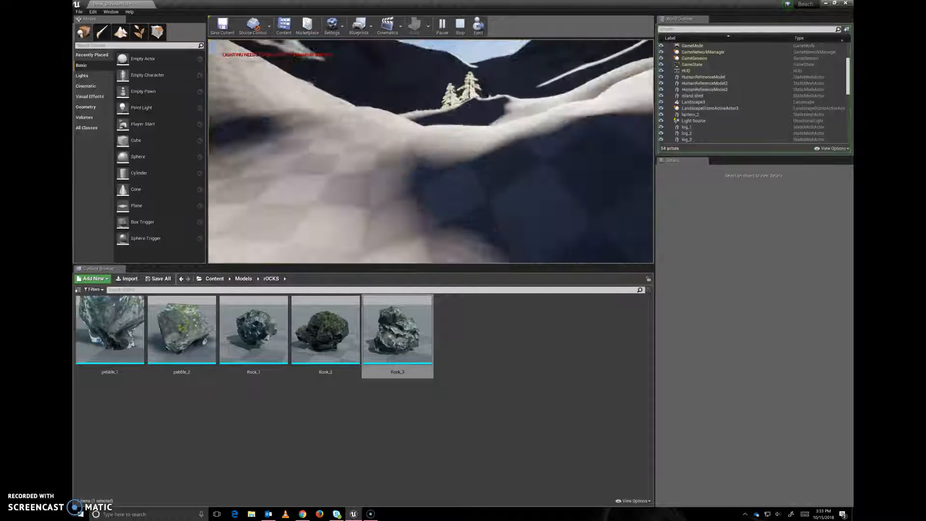